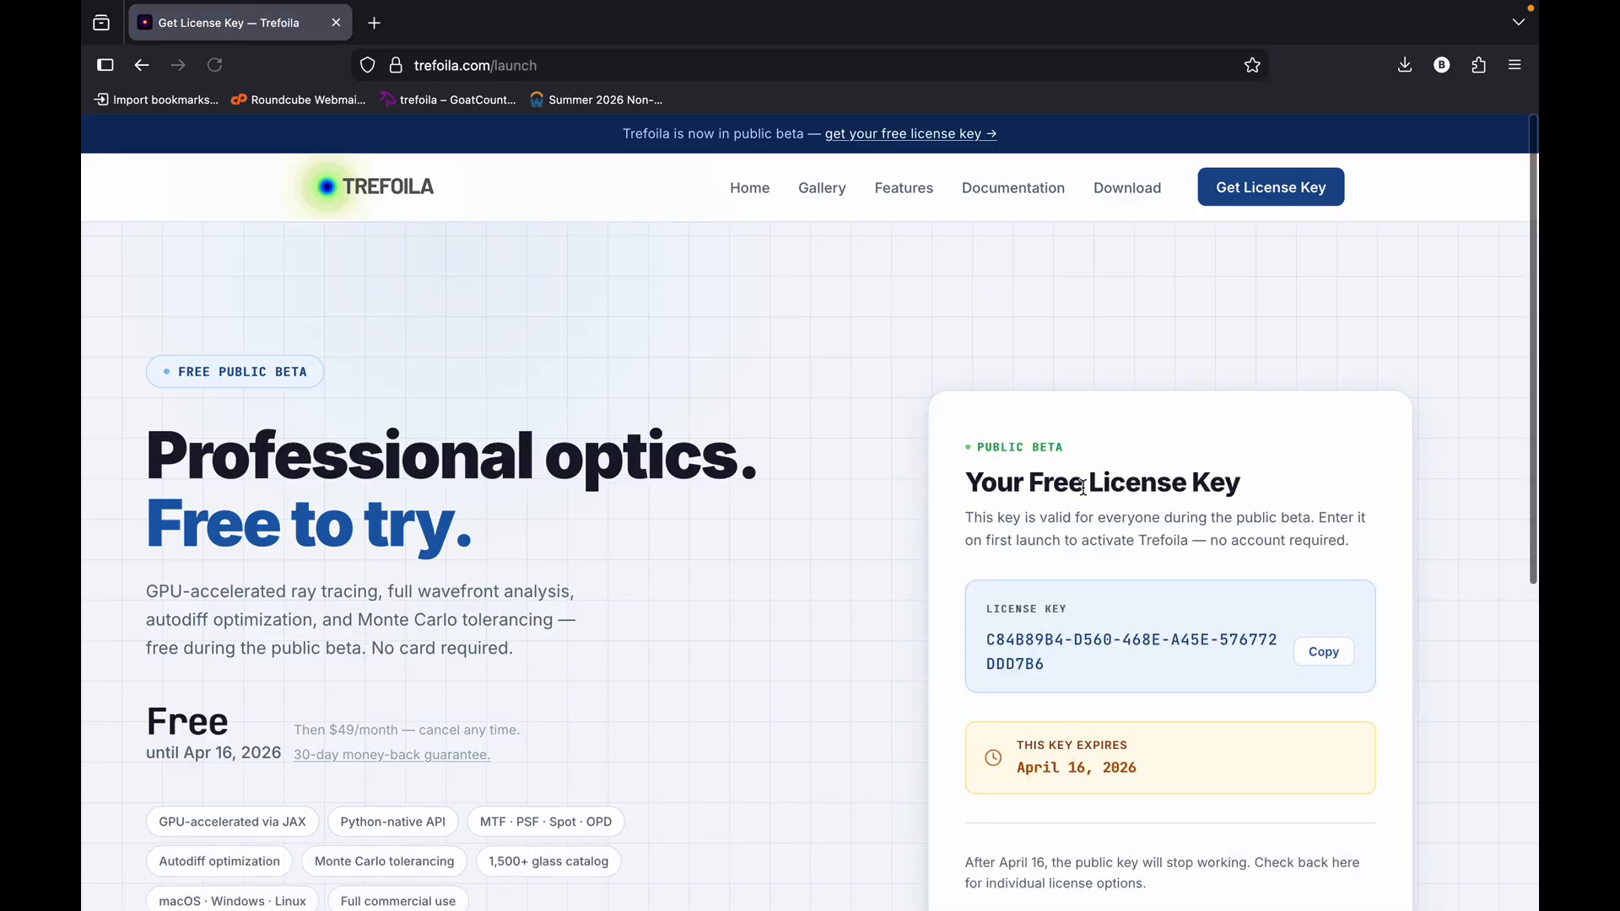
Copy the free license key from the website, paste it into Trefoila's license field, accept the beta notice and activate.
{"action": "left_click", "coordinate": [1315, 651]}
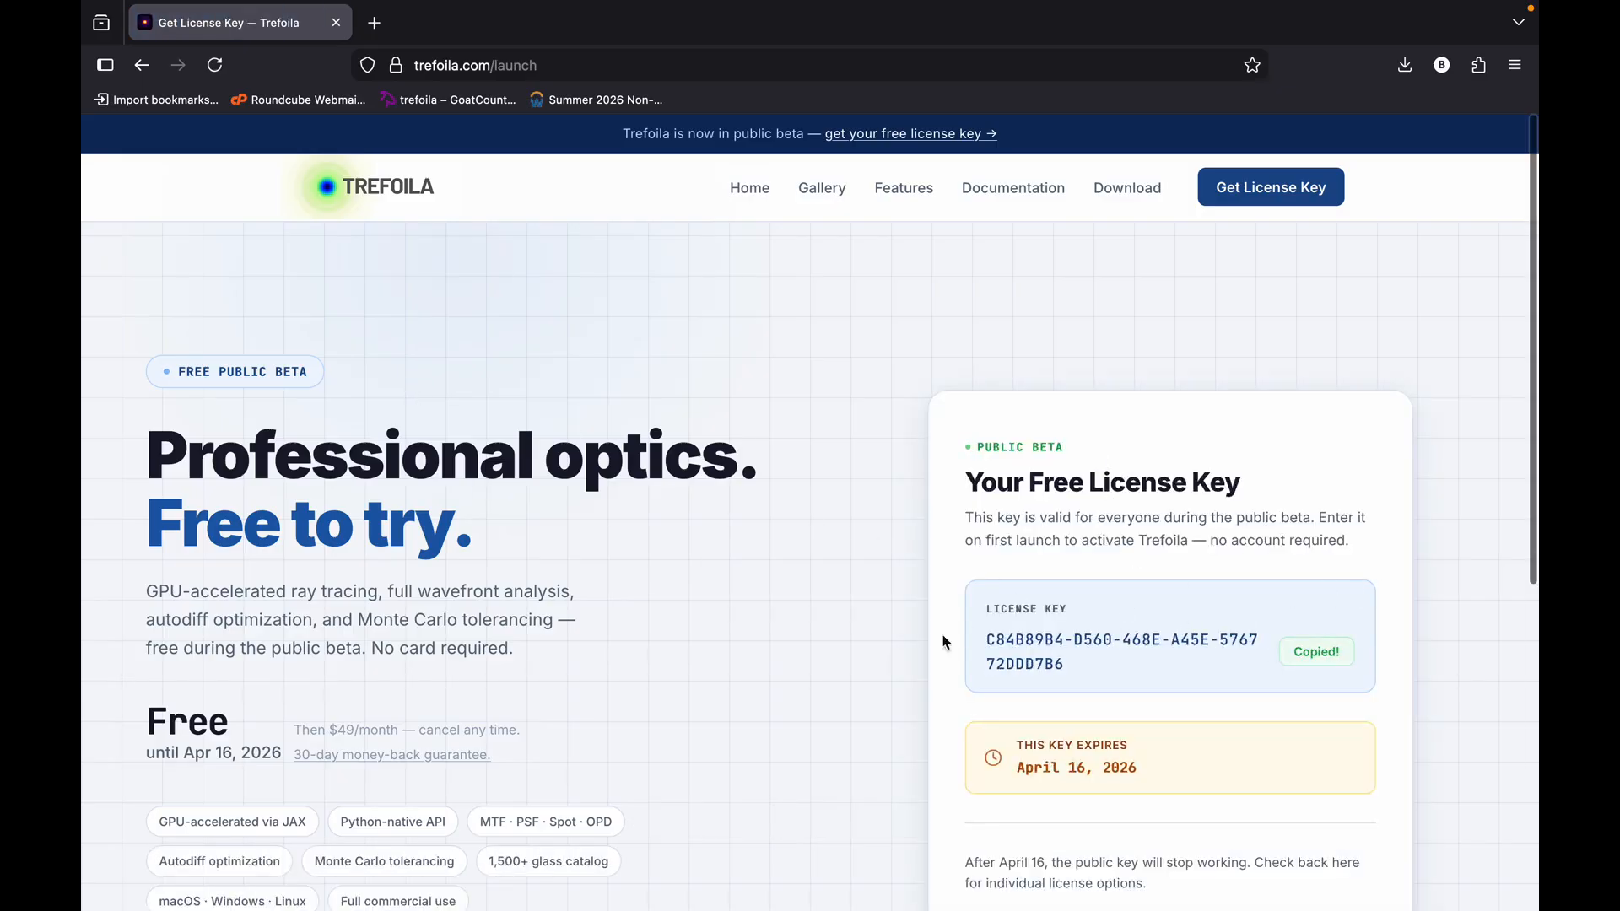
{"action": "key", "text": "ctrl+Left"}
{"action": "left_click", "coordinate": [664, 533]}
{"action": "key", "text": "super+v"}
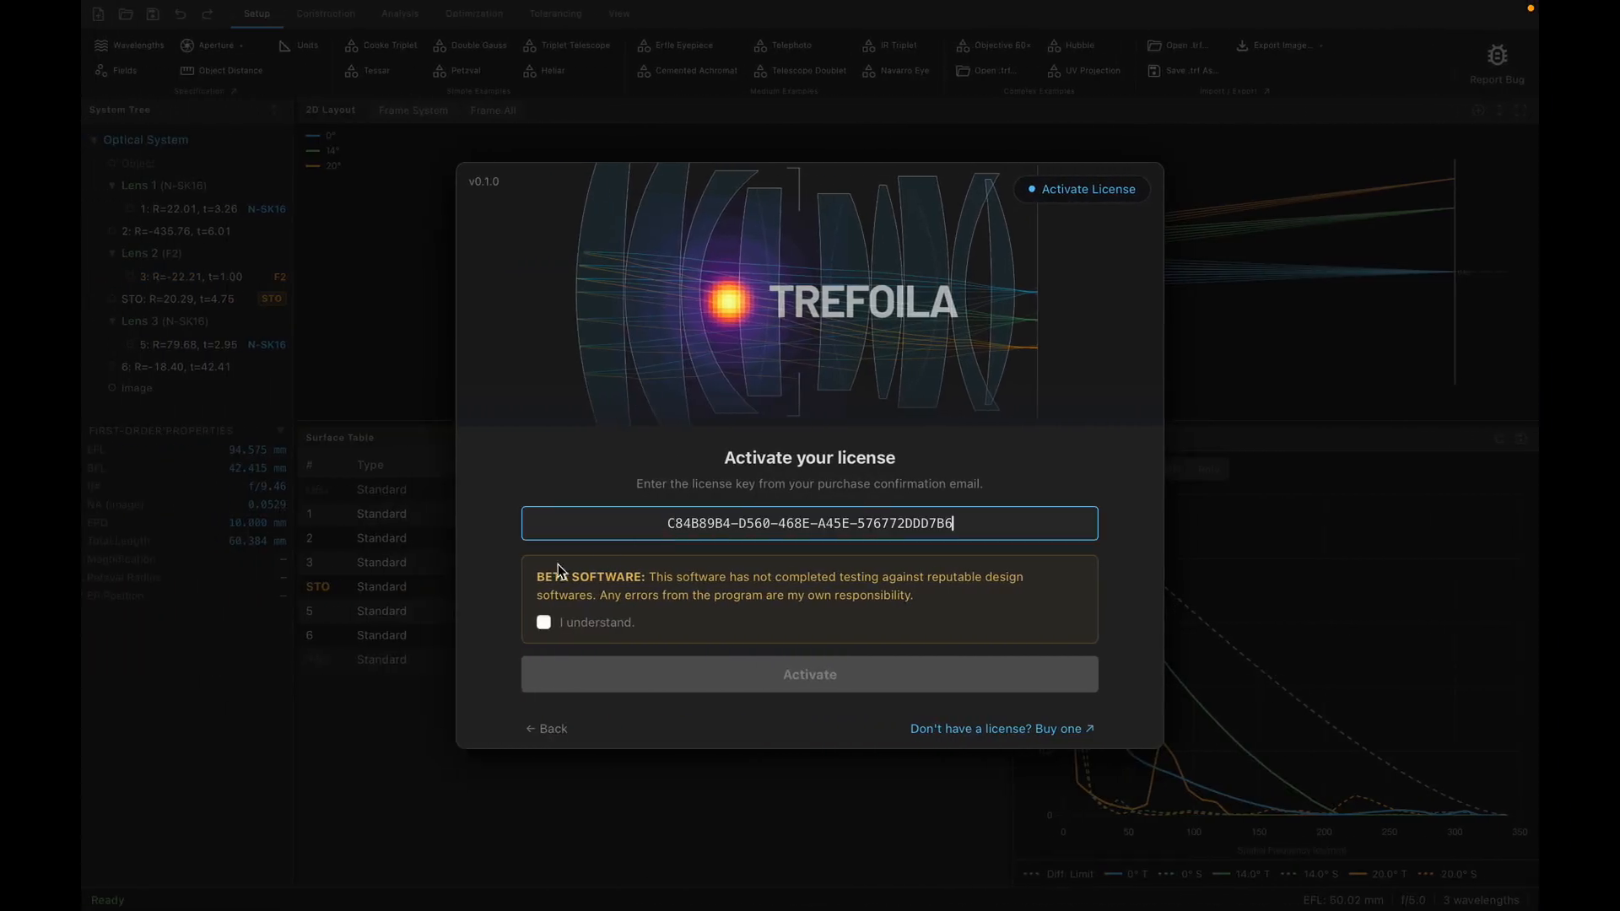
{"action": "left_click", "coordinate": [543, 622]}
{"action": "left_click", "coordinate": [553, 673]}
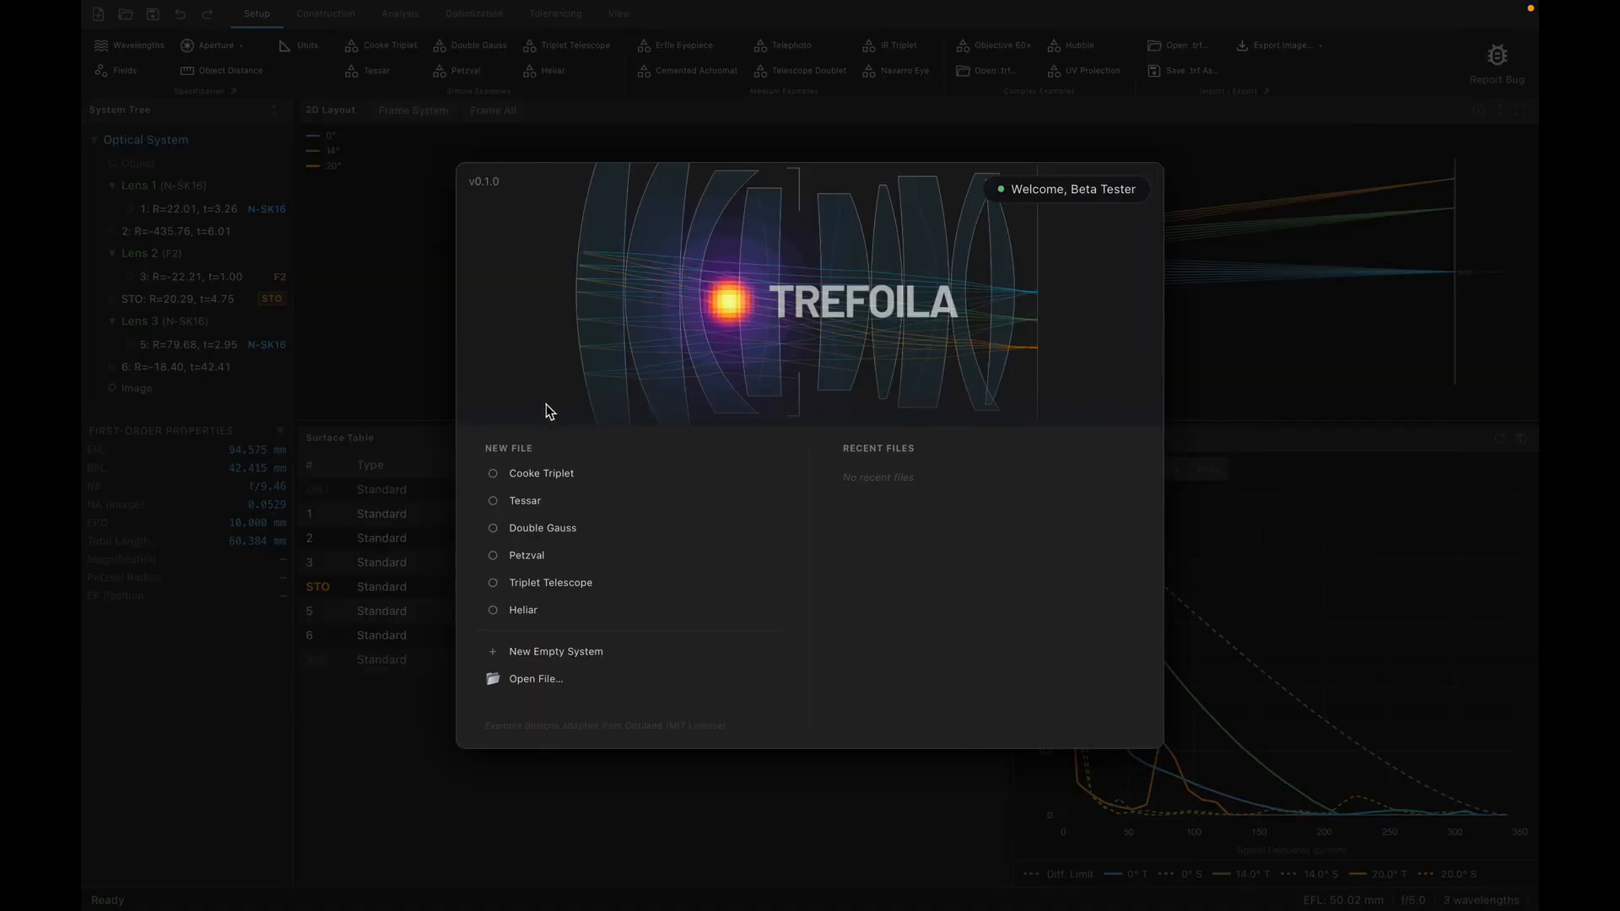
Create a new file from the Cooke Triplet example.
{"action": "left_click", "coordinate": [541, 474]}
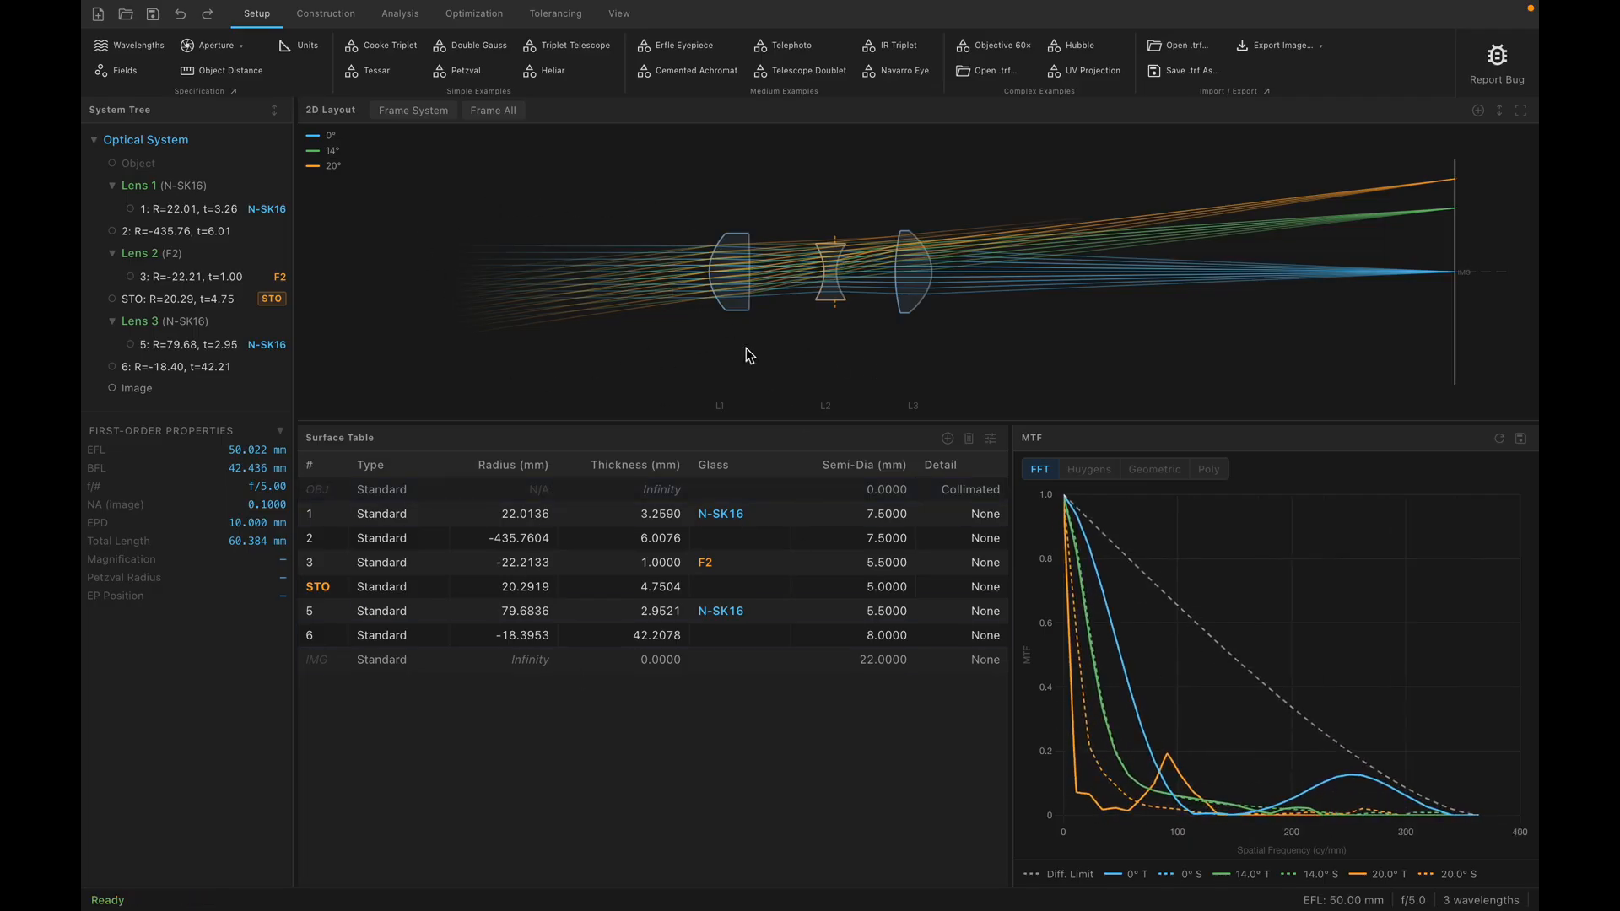
{"action": "mouse_move", "coordinate": [1094, 531]}
Browse the Double Gauss, Erfle Eyepiece, Hubble and Objective 60x example systems, finishing with the Cooke Triplet reloaded.
{"action": "left_click", "coordinate": [460, 48]}
{"action": "left_click", "coordinate": [683, 45]}
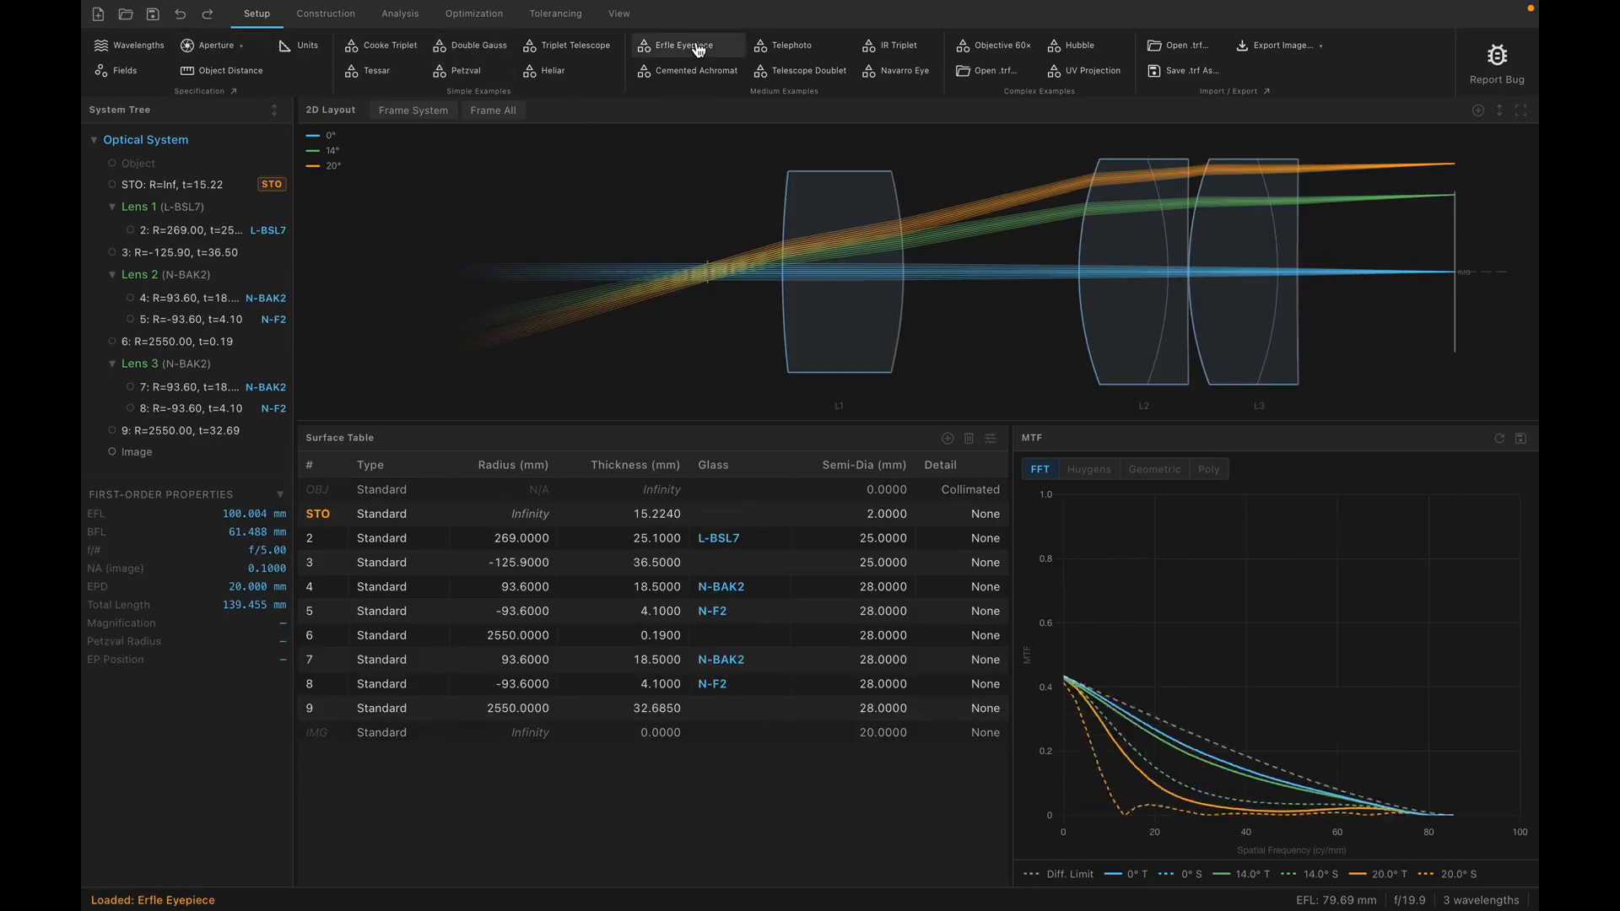
{"action": "left_click", "coordinate": [1078, 44]}
{"action": "left_click", "coordinate": [983, 45]}
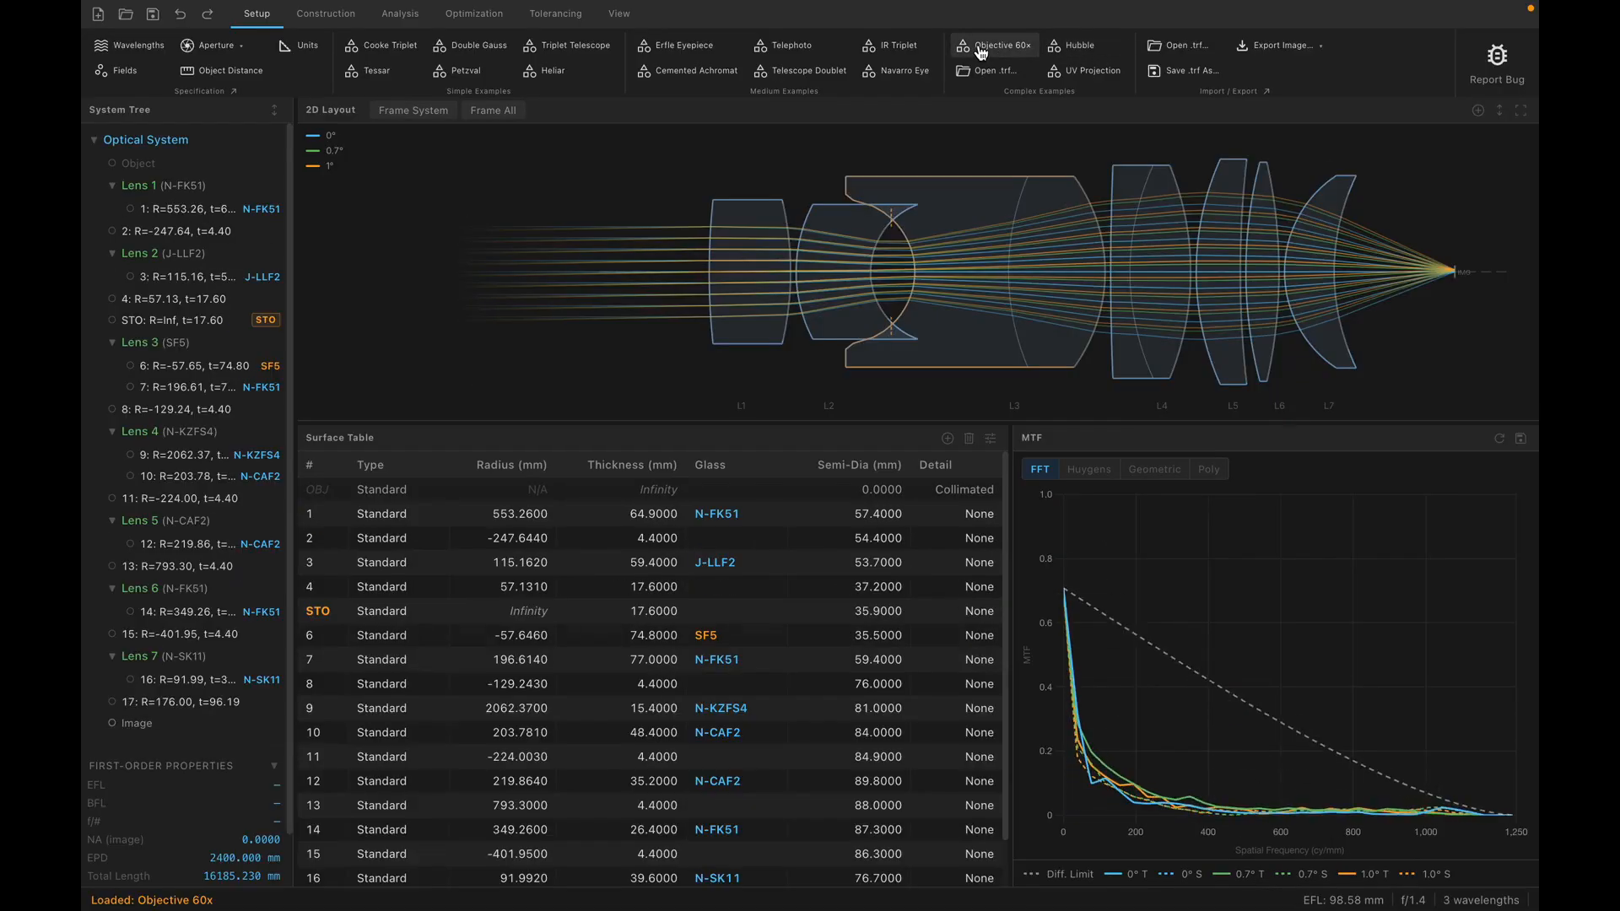
{"action": "left_click", "coordinate": [382, 52]}
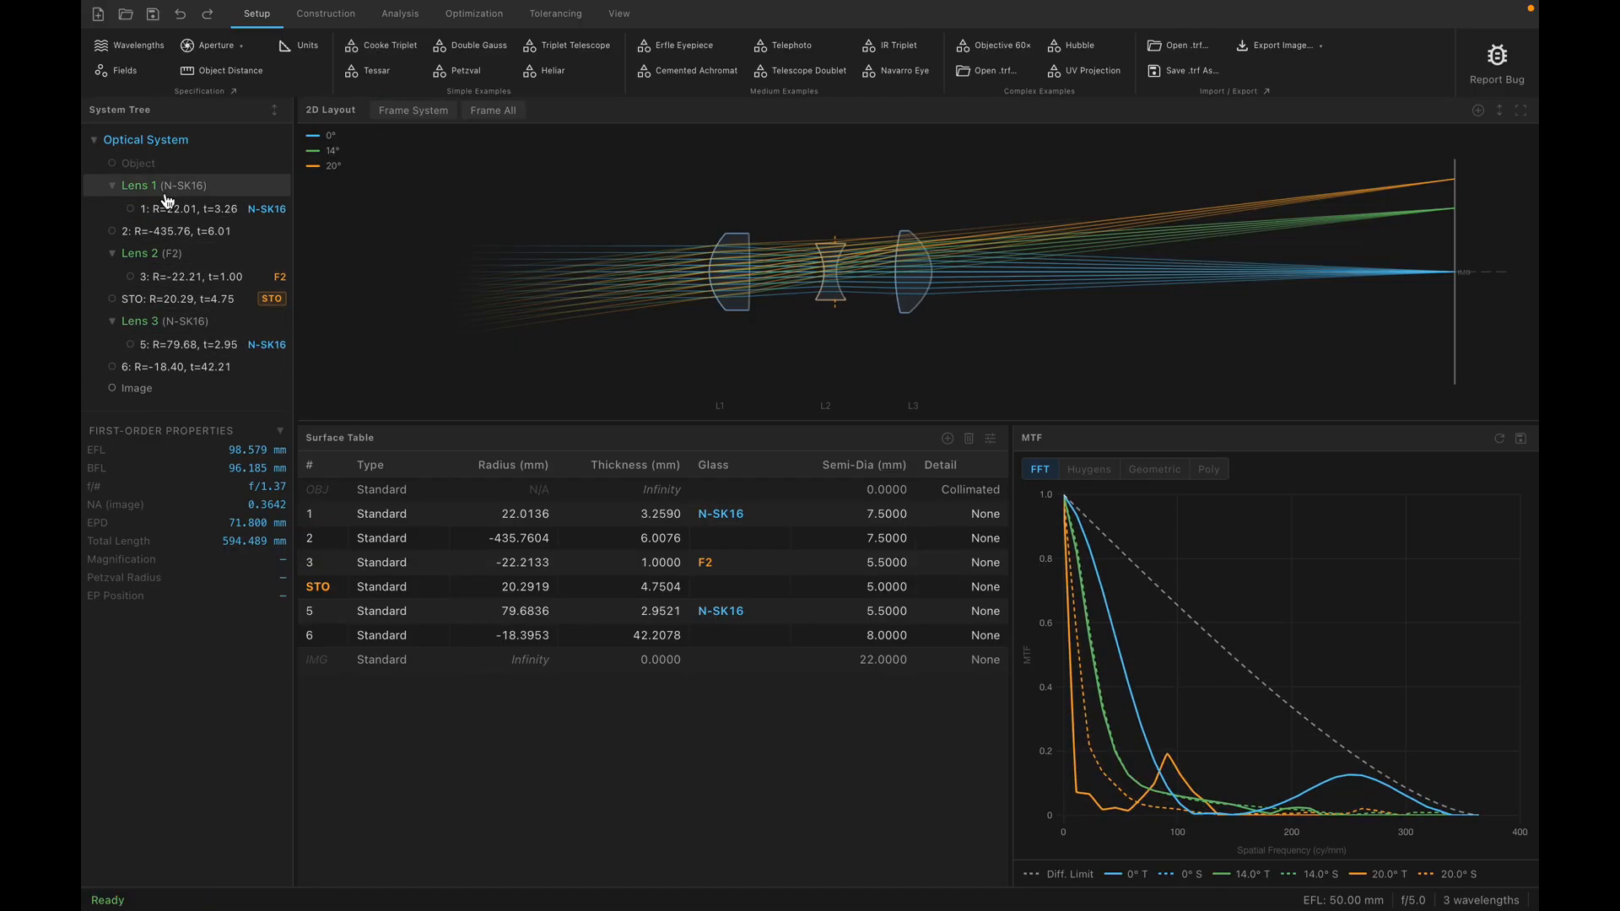
Dock the Wavelengths panel beside the 2D layout to view the system's wavelengths, and close it again.
{"action": "left_click", "coordinate": [106, 54]}
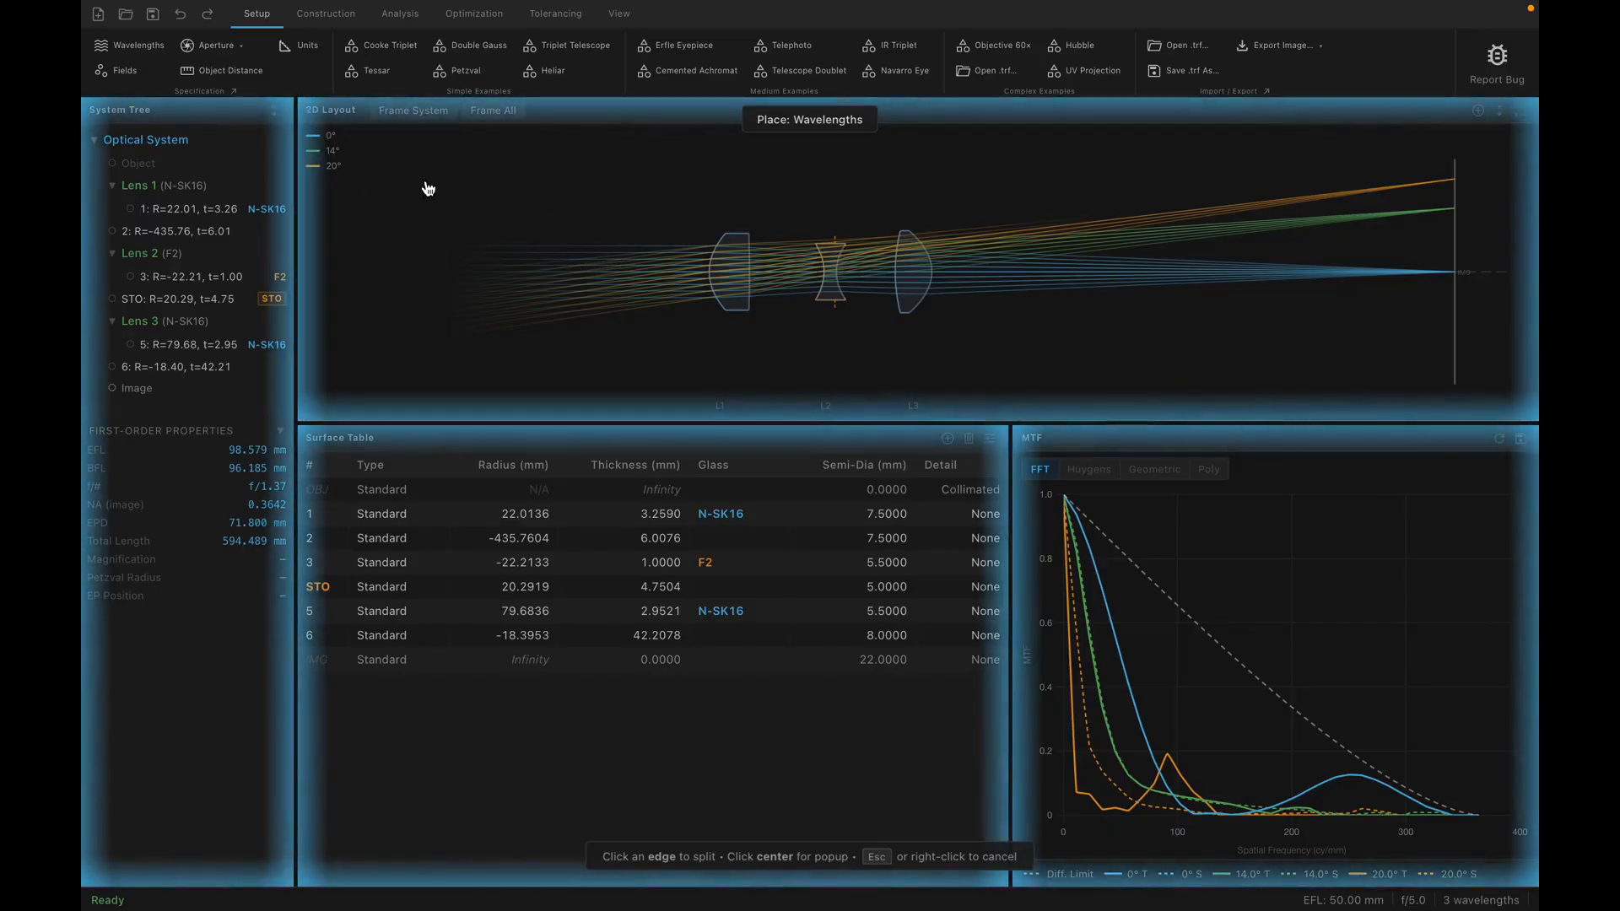
{"action": "left_click", "coordinate": [304, 242]}
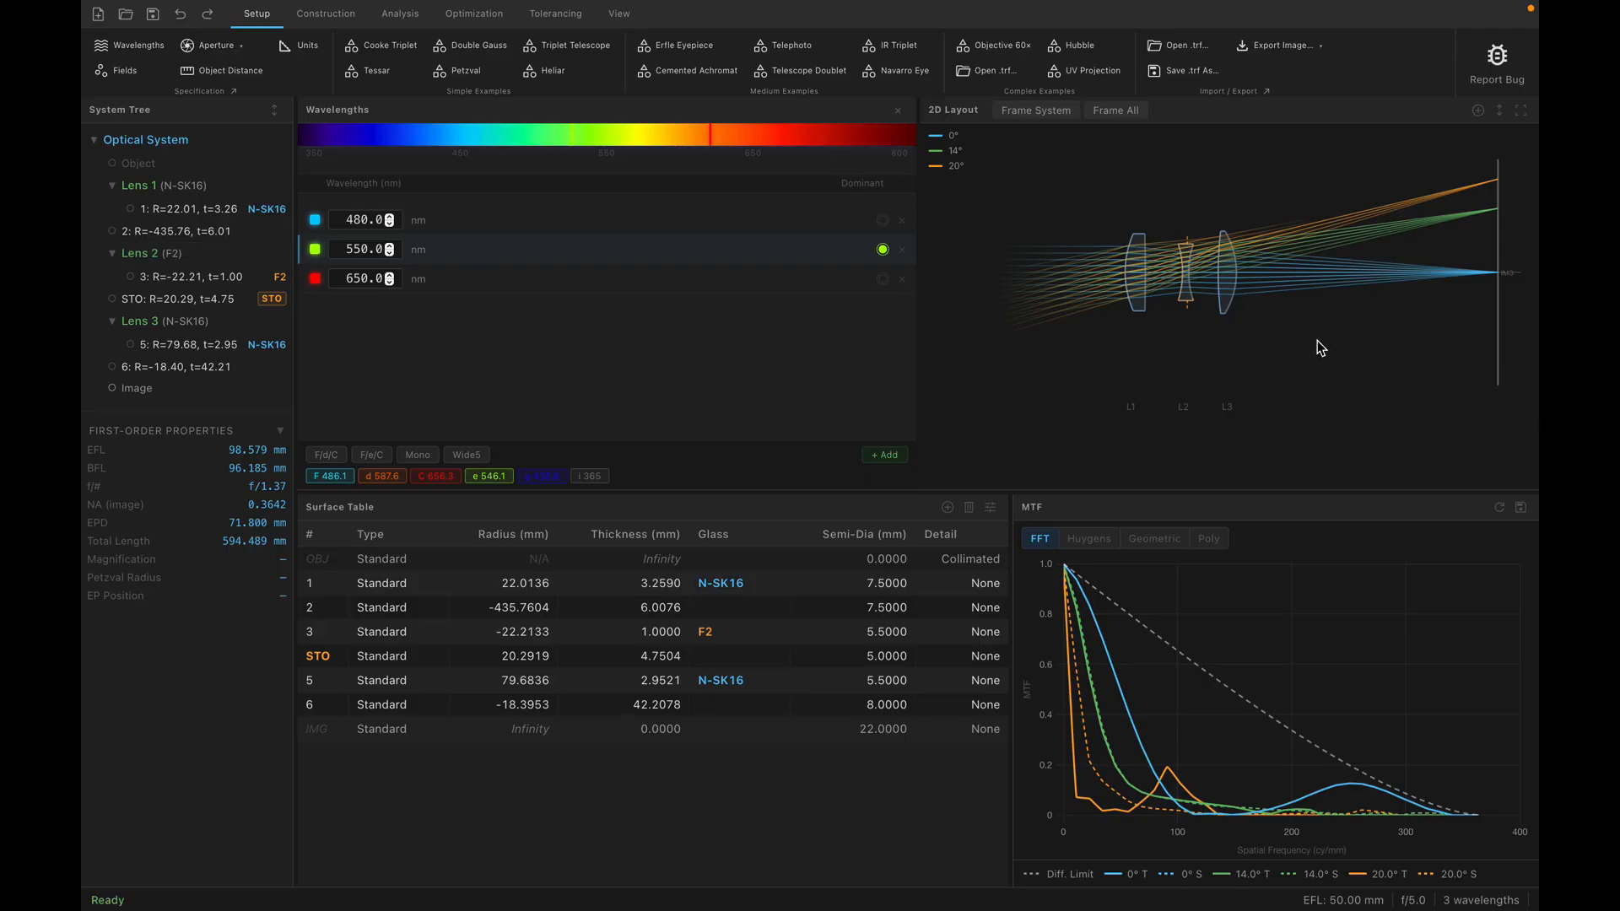
{"action": "left_click", "coordinate": [899, 111]}
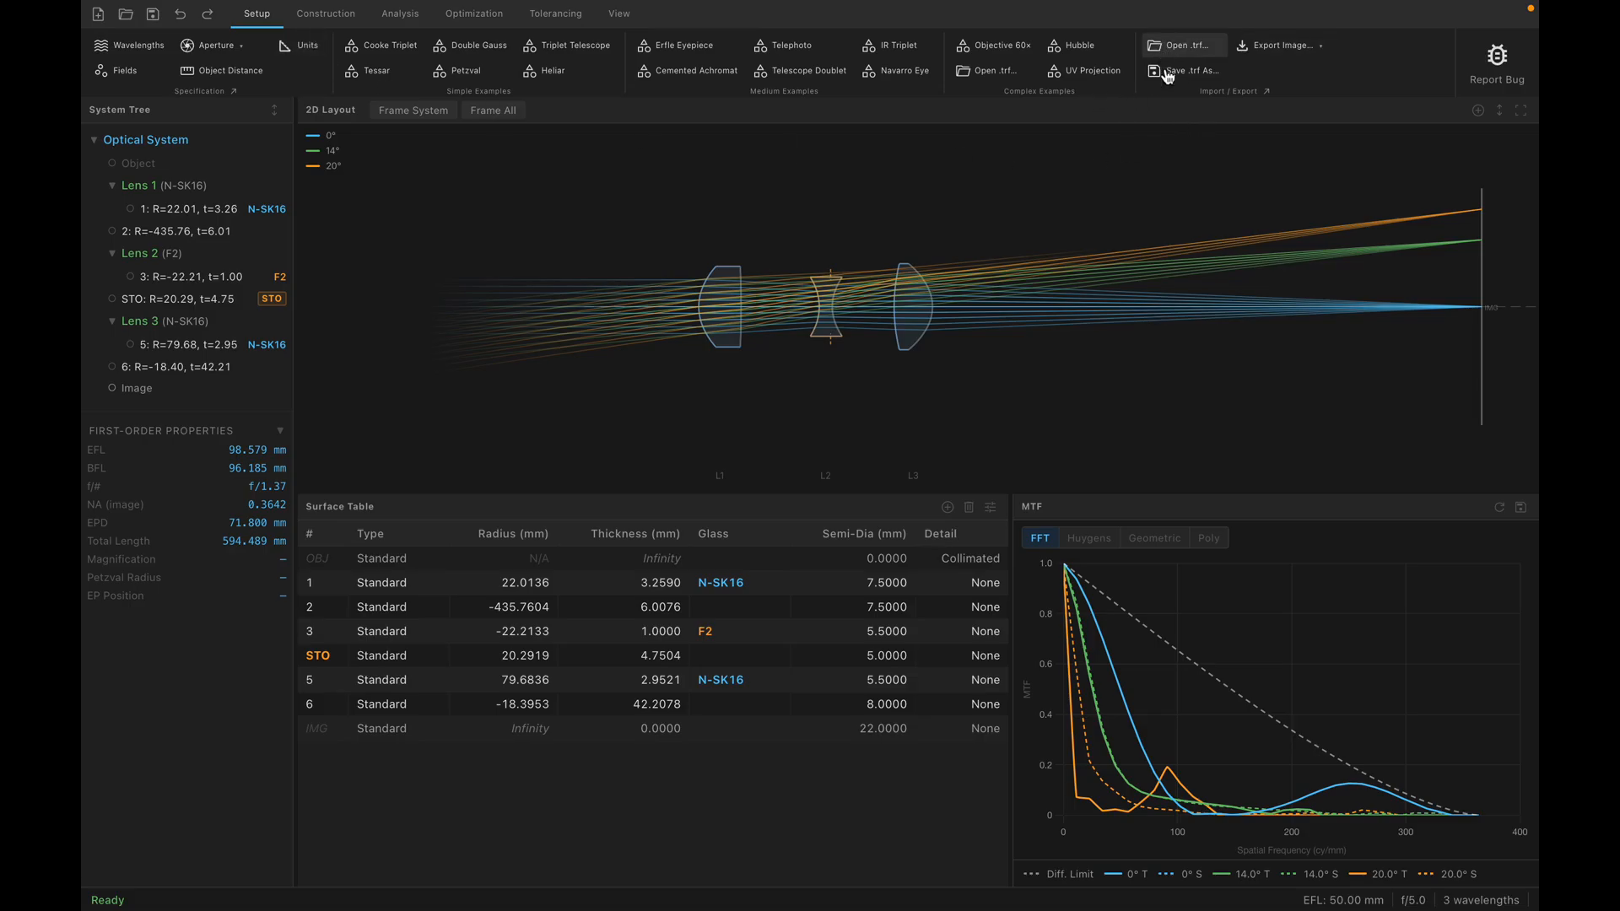
Move surface 2 down one row in the surface table and back up to its original place.
{"action": "left_click", "coordinate": [338, 17]}
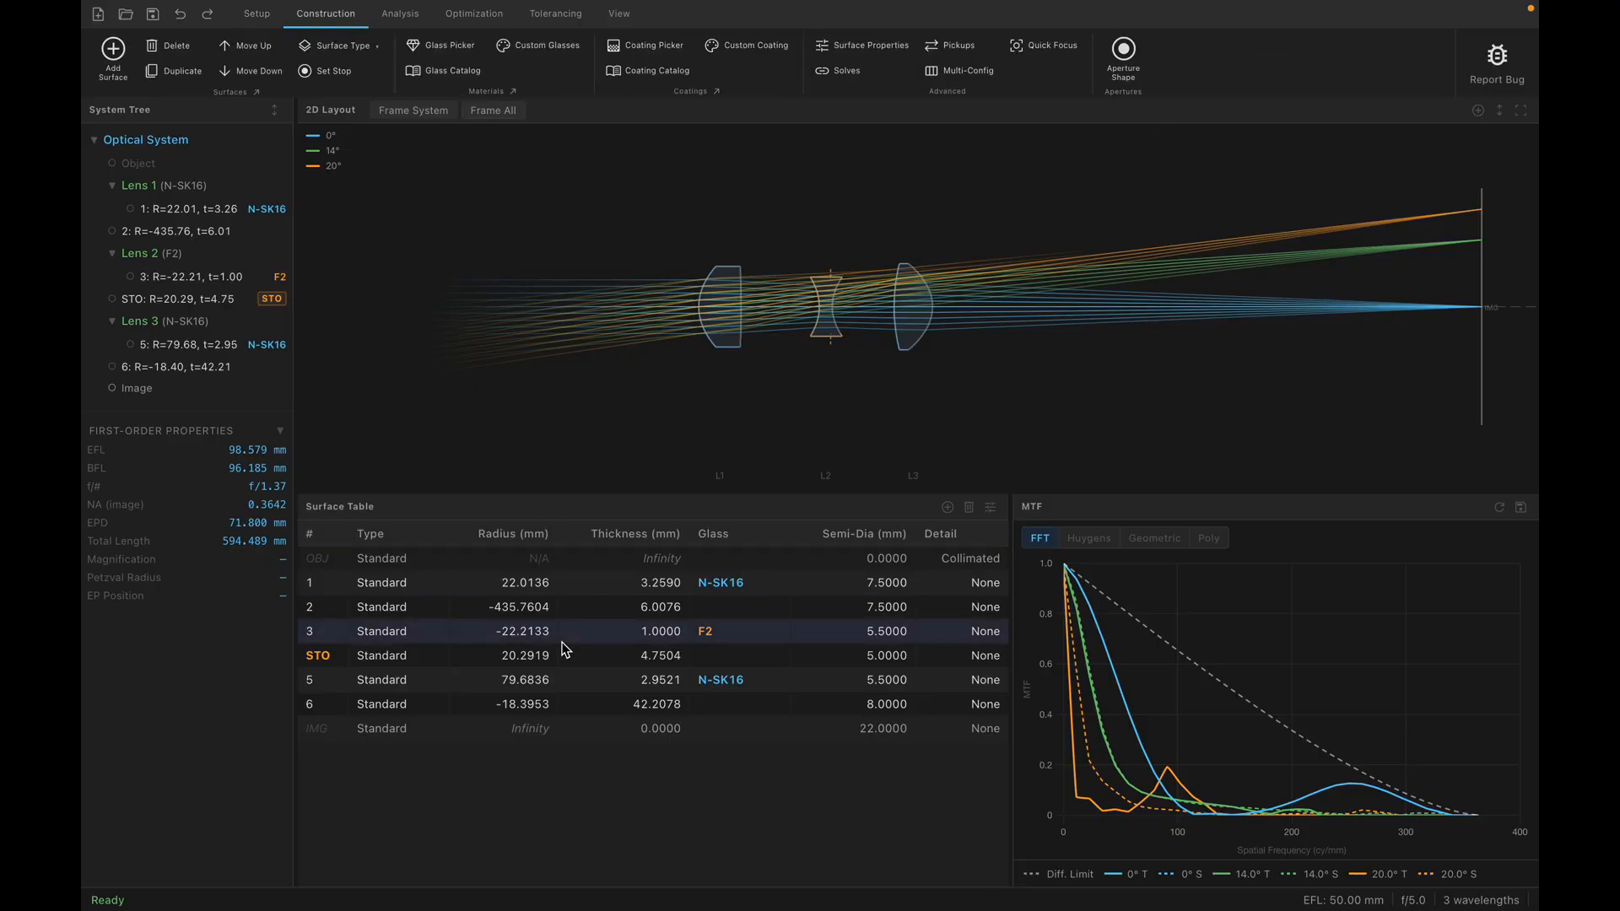
{"action": "left_click", "coordinate": [478, 611]}
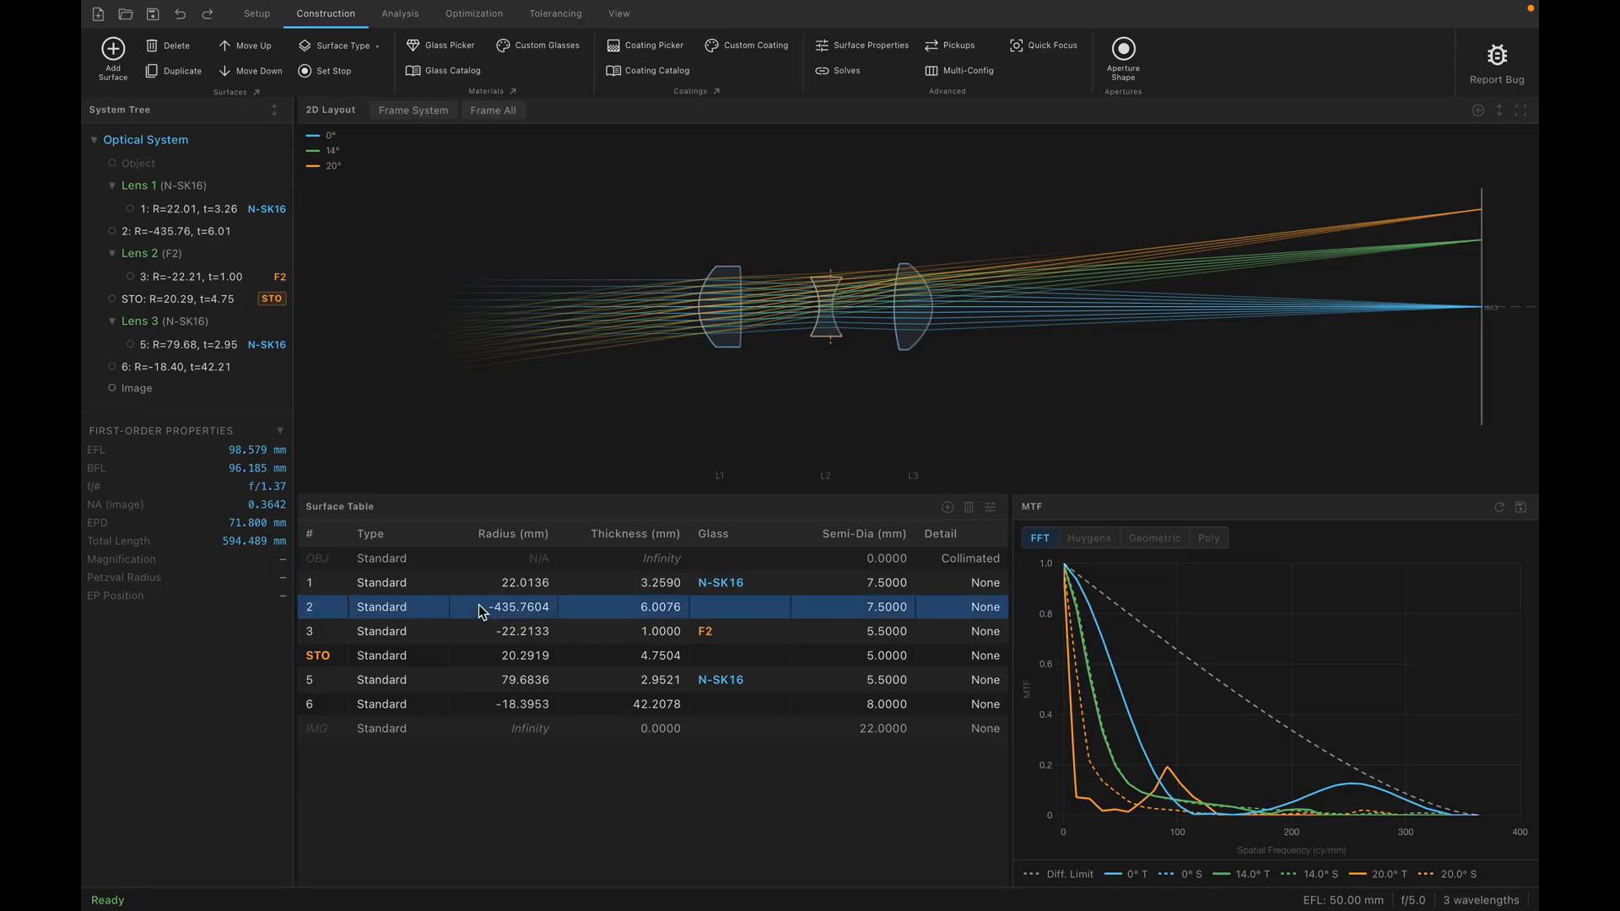
{"action": "left_click", "coordinate": [246, 72]}
{"action": "left_click", "coordinate": [244, 47]}
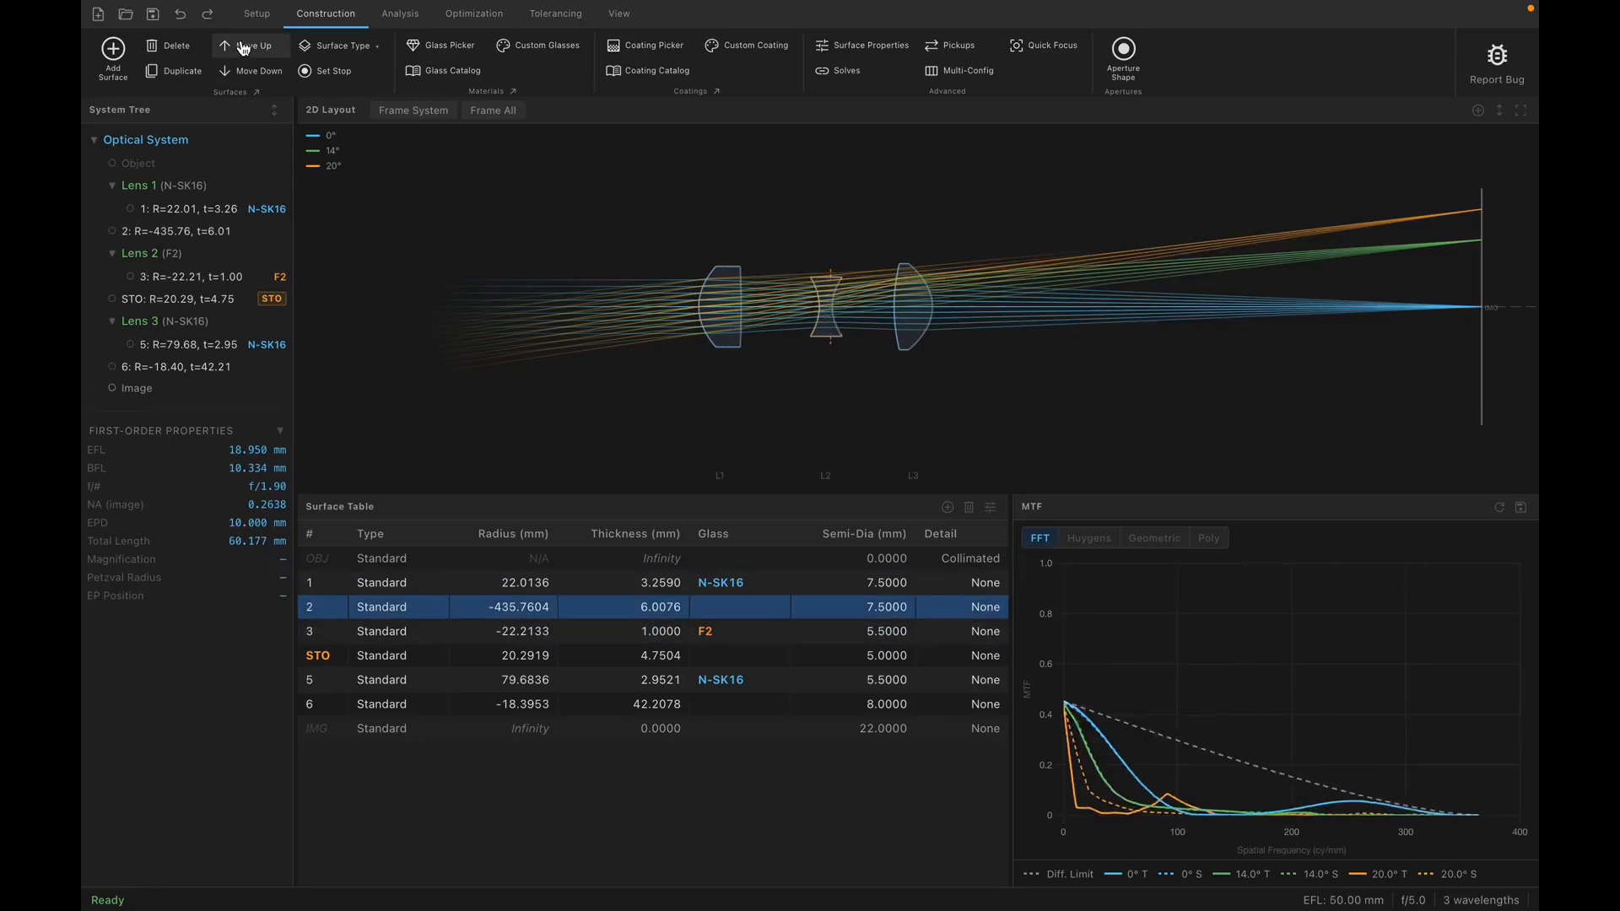
Change the type of surface 2 to Conic and view its surface properties.
{"action": "left_click", "coordinate": [380, 51]}
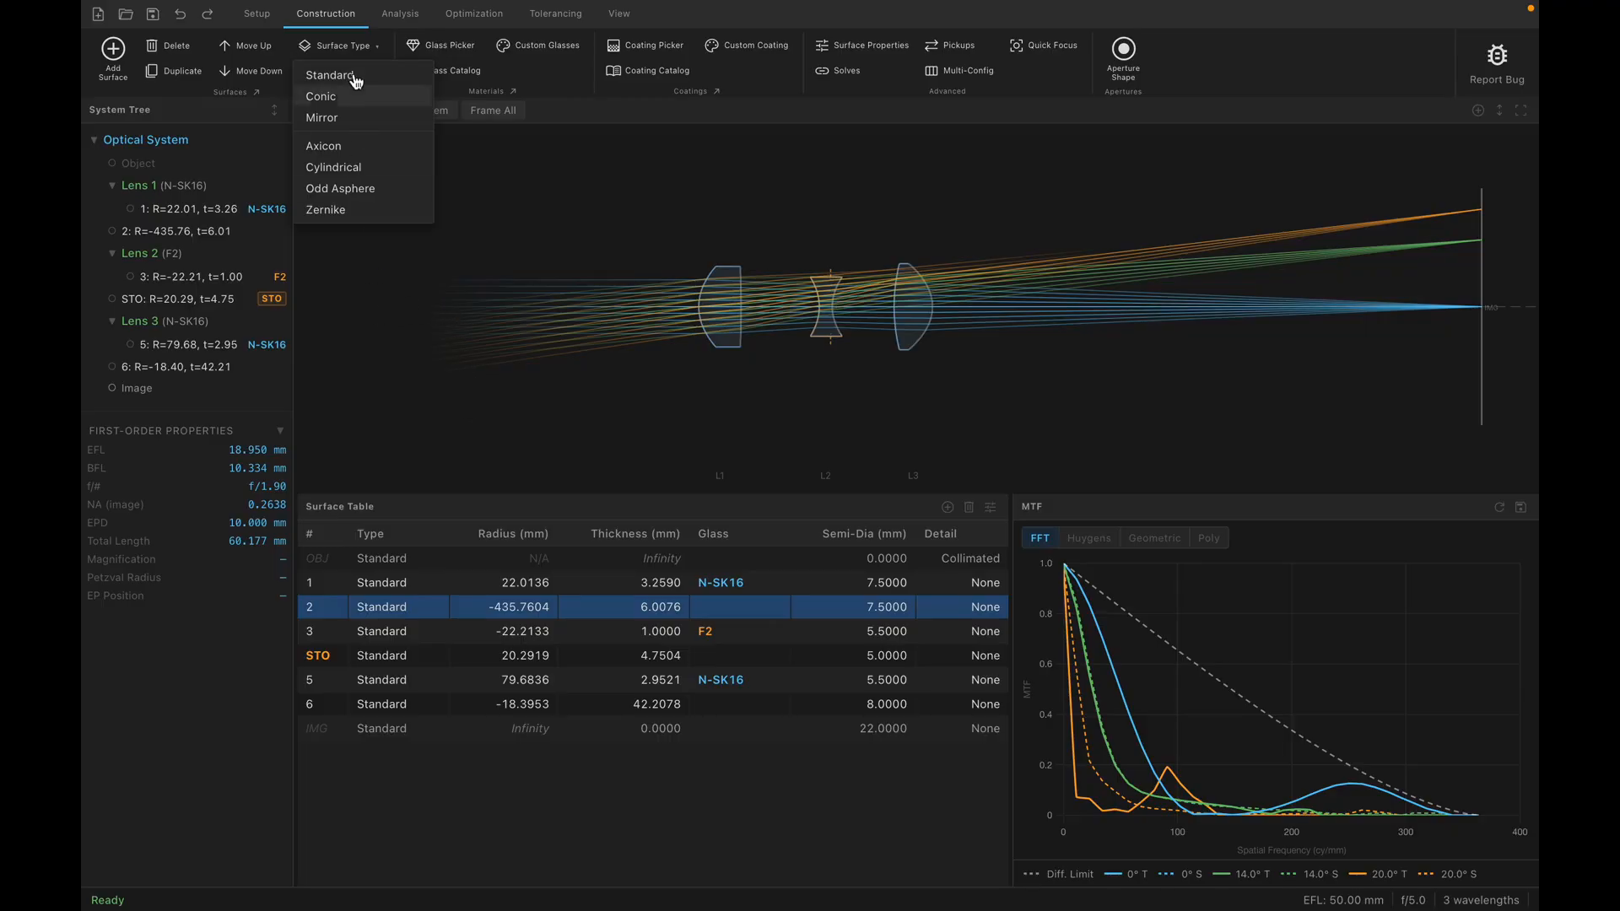
{"action": "left_click", "coordinate": [334, 96]}
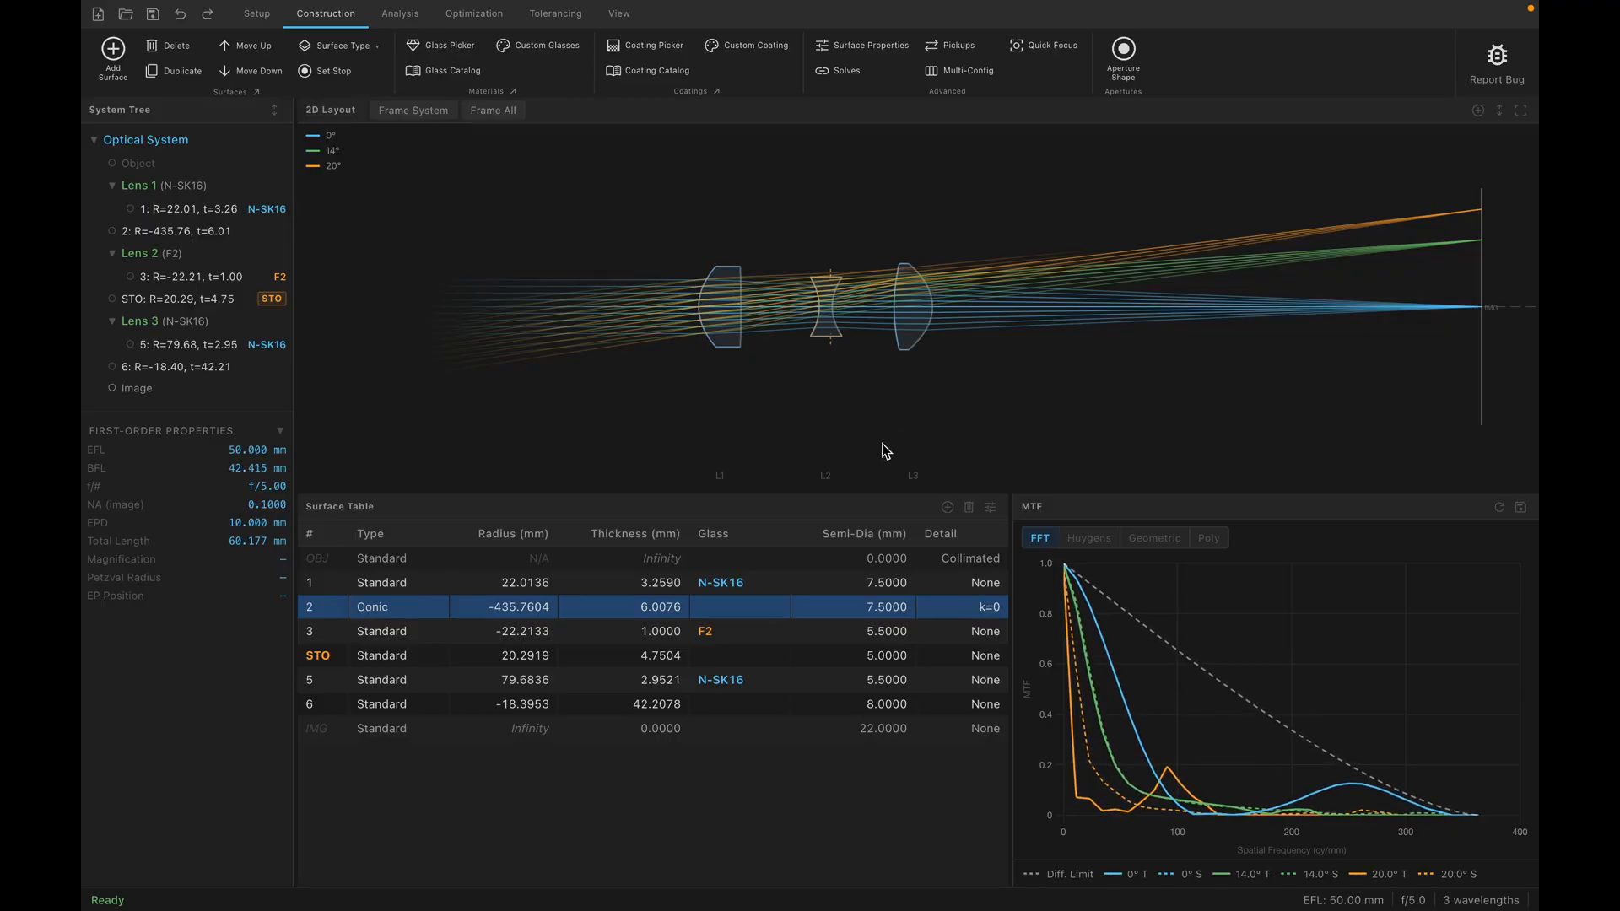
{"action": "double_click", "coordinate": [423, 619]}
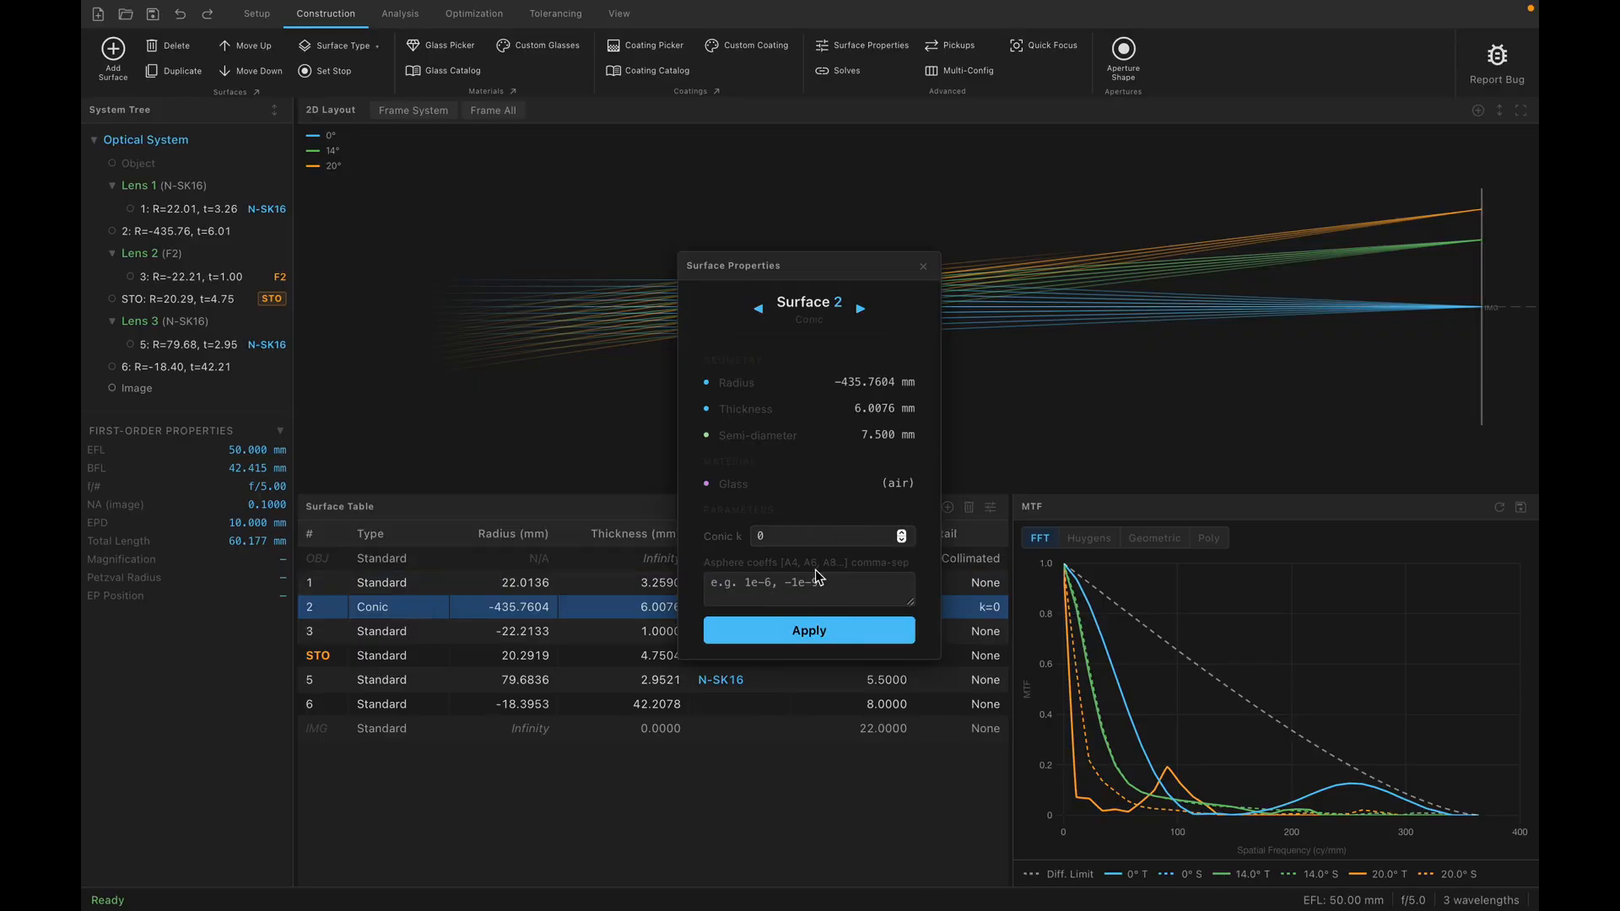
{"action": "left_click", "coordinate": [922, 267]}
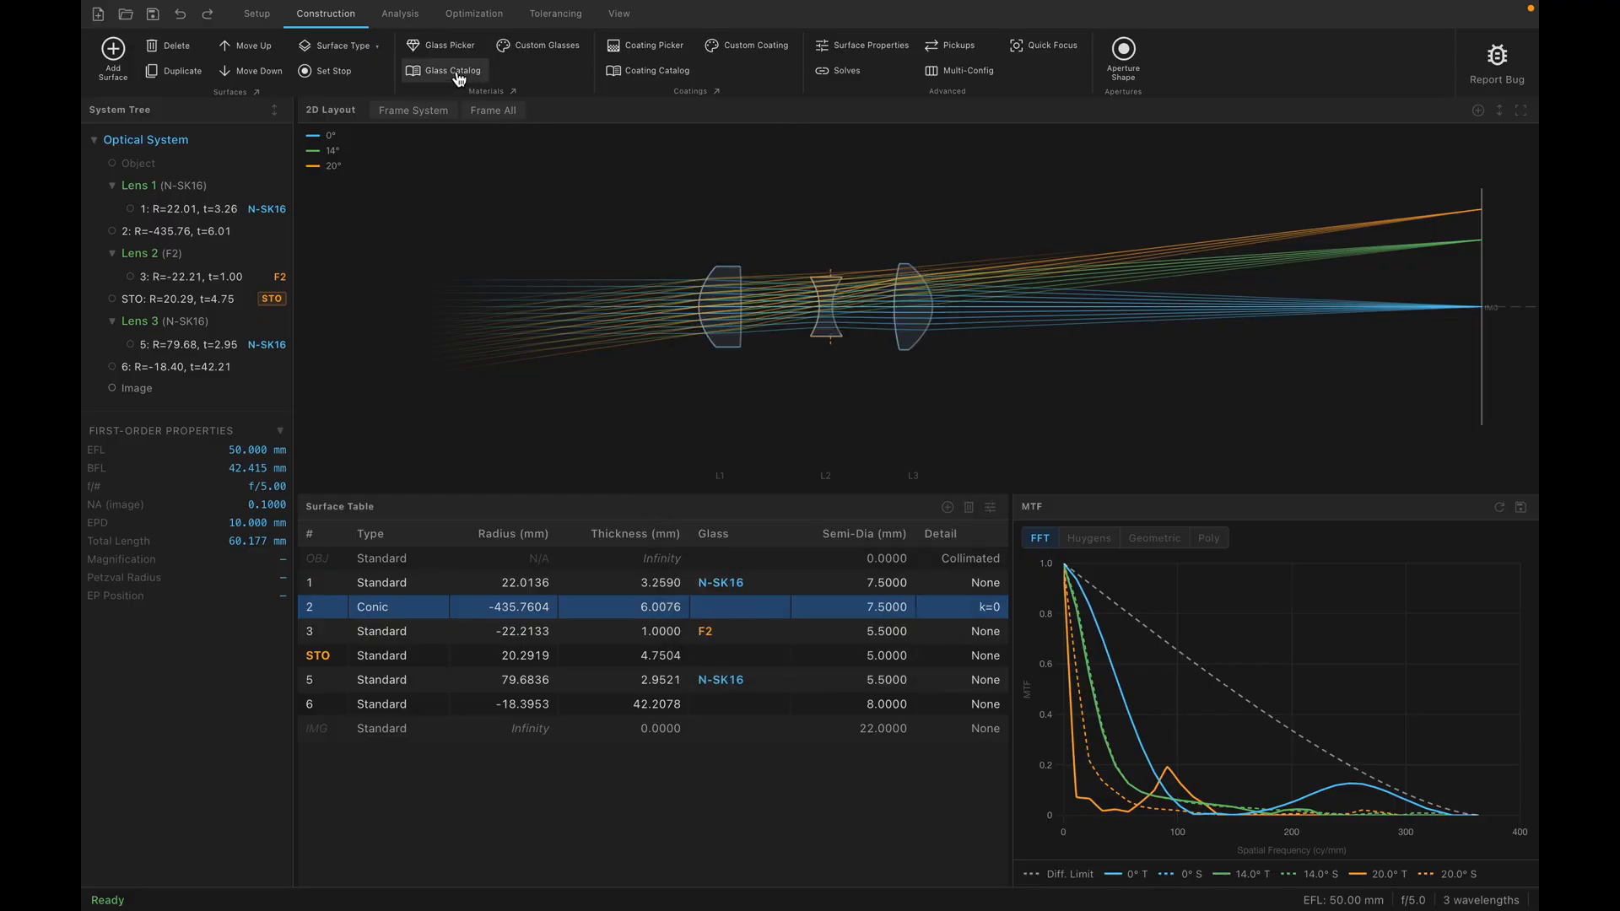
Search the glass catalog for bk7 and apply the Schott N-BK7 glass to surface 3.
{"action": "left_click", "coordinate": [754, 638]}
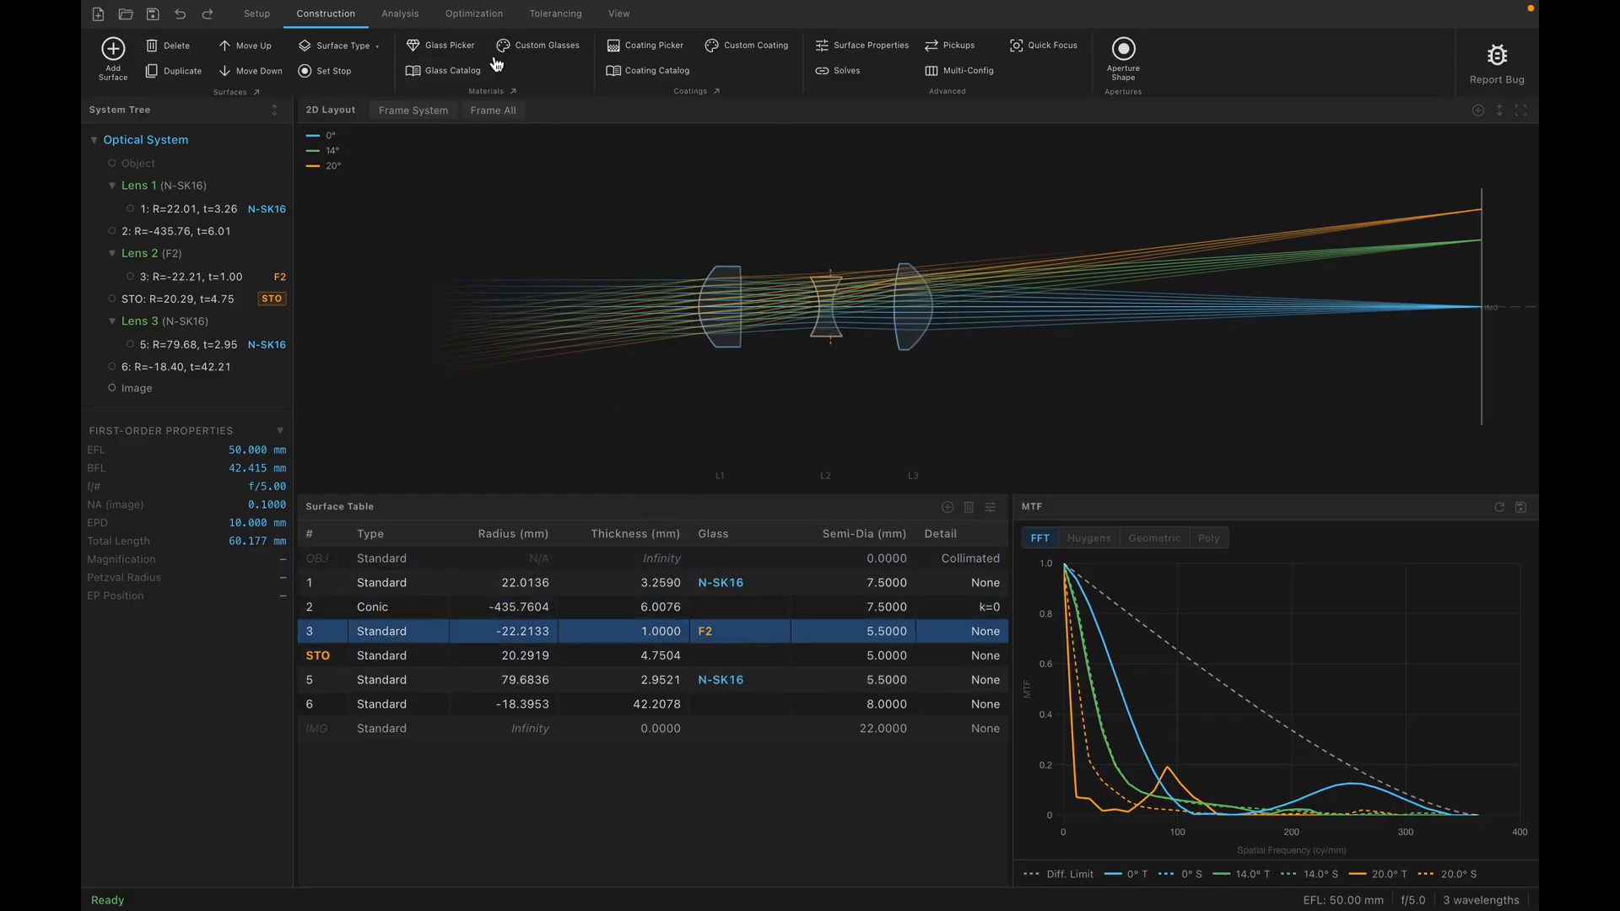
{"action": "left_click", "coordinate": [453, 82]}
{"action": "left_click", "coordinate": [587, 203]}
{"action": "left_click", "coordinate": [587, 98]}
{"action": "type", "text": "bk7"}
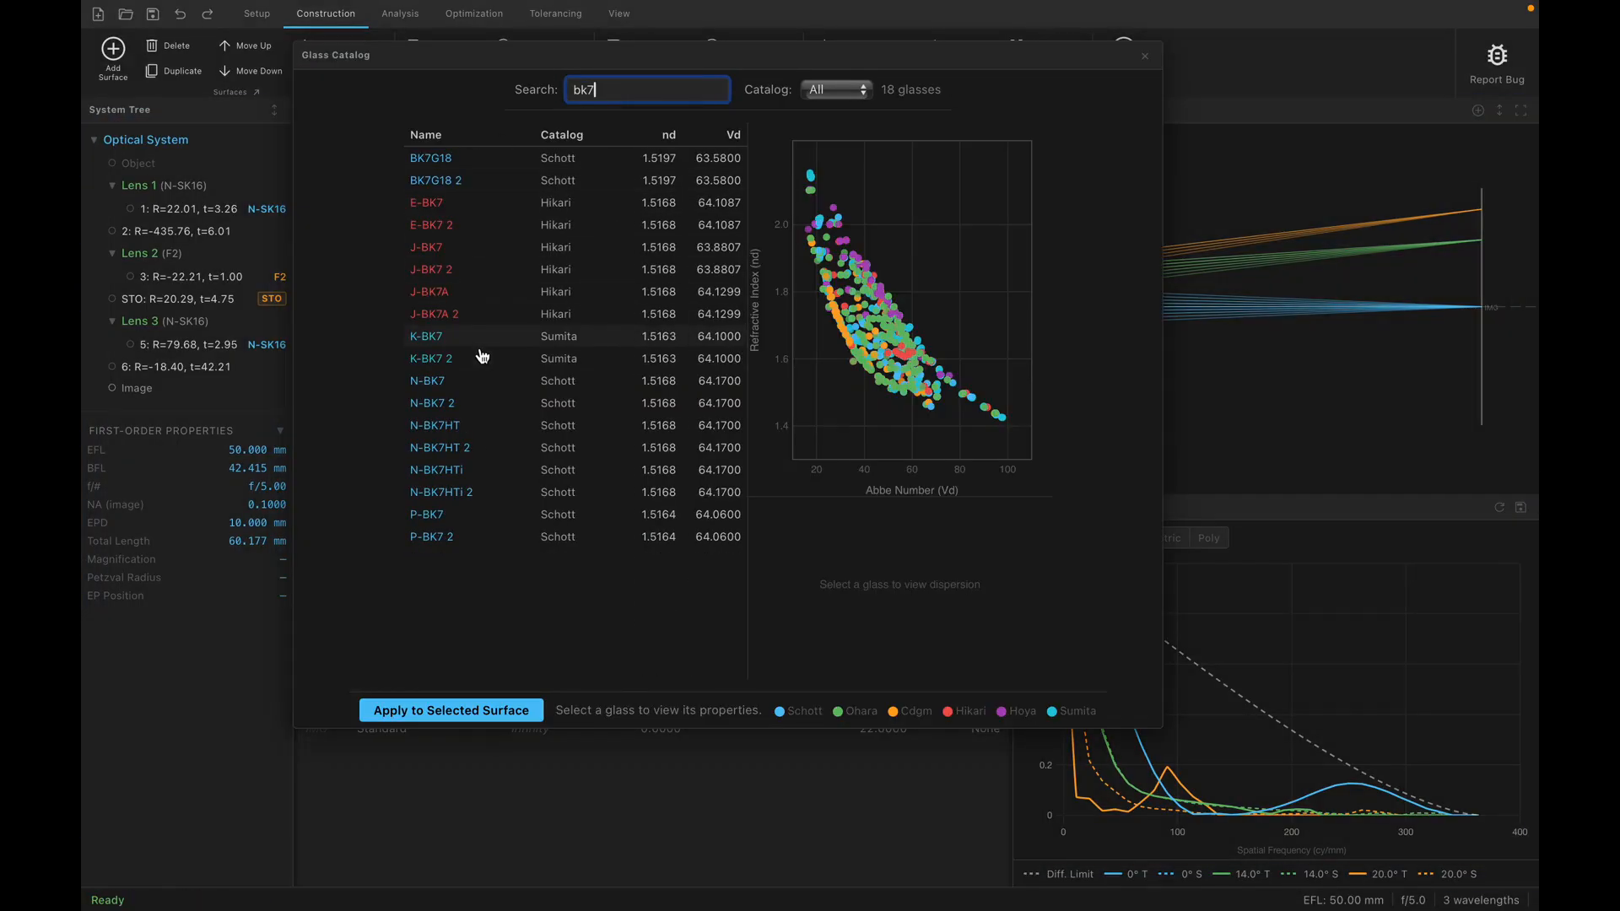
{"action": "left_click", "coordinate": [464, 381]}
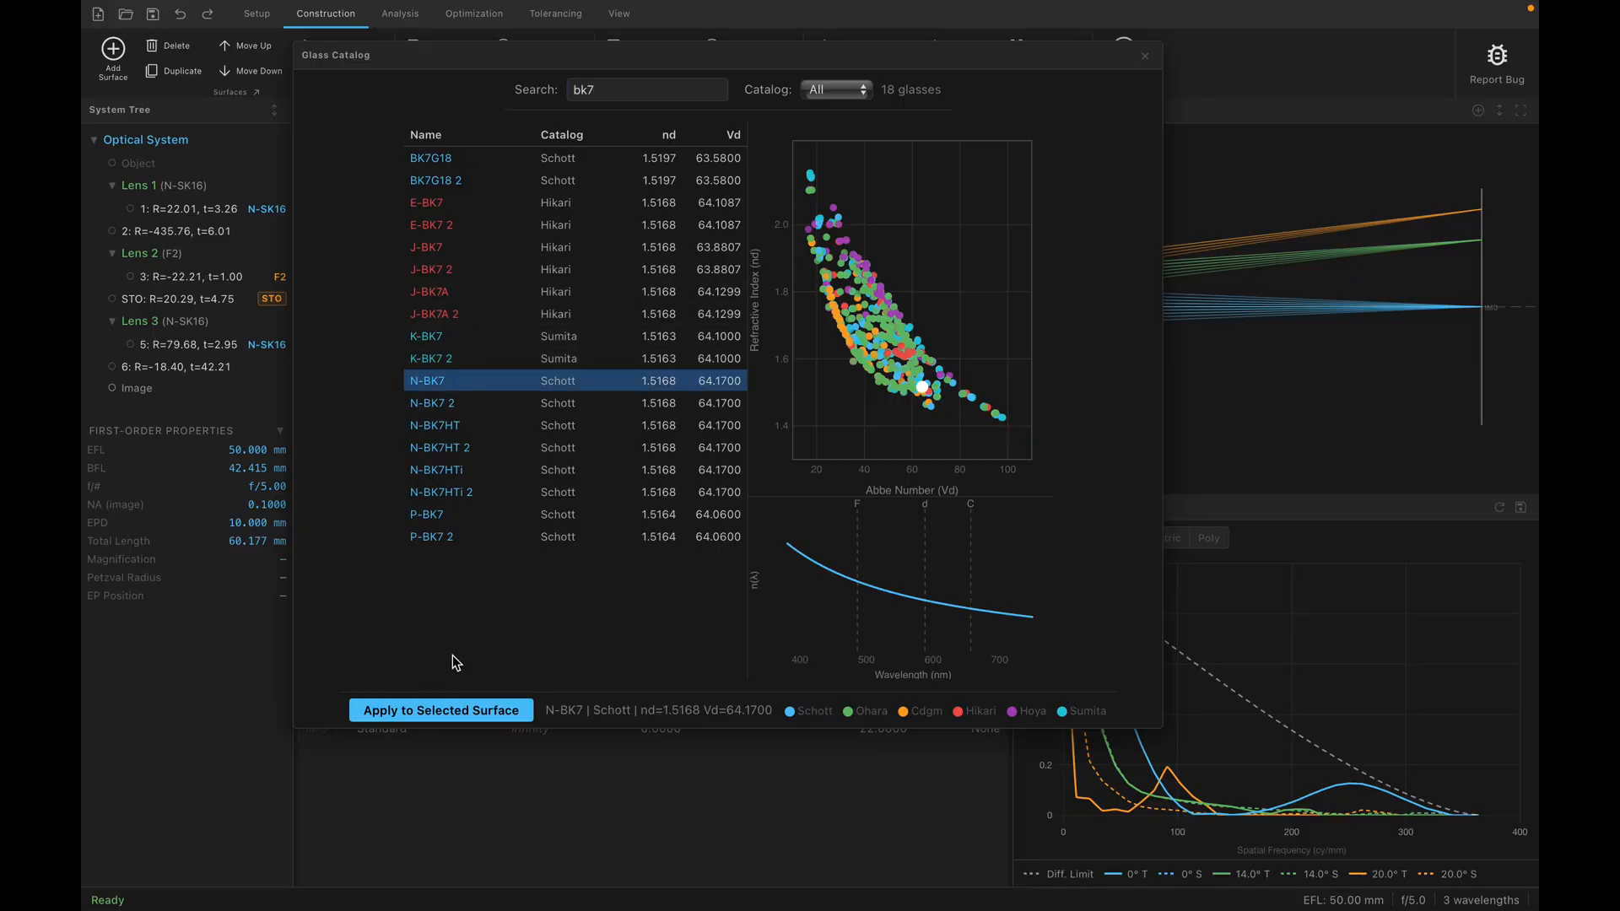
{"action": "left_click", "coordinate": [454, 718]}
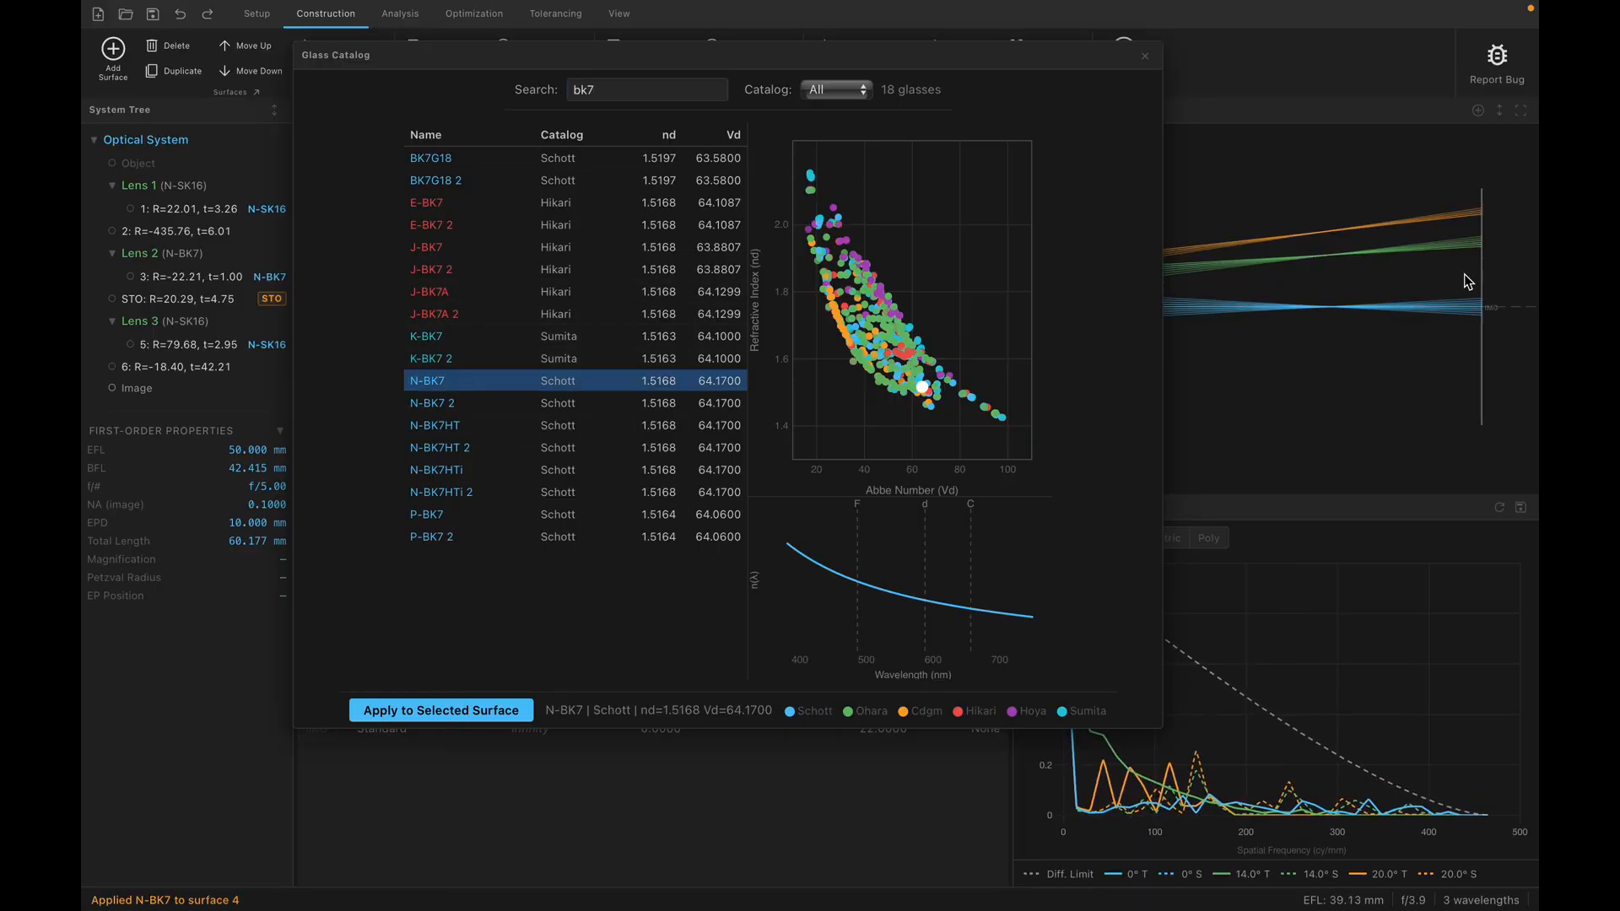
{"action": "left_click", "coordinate": [1145, 55]}
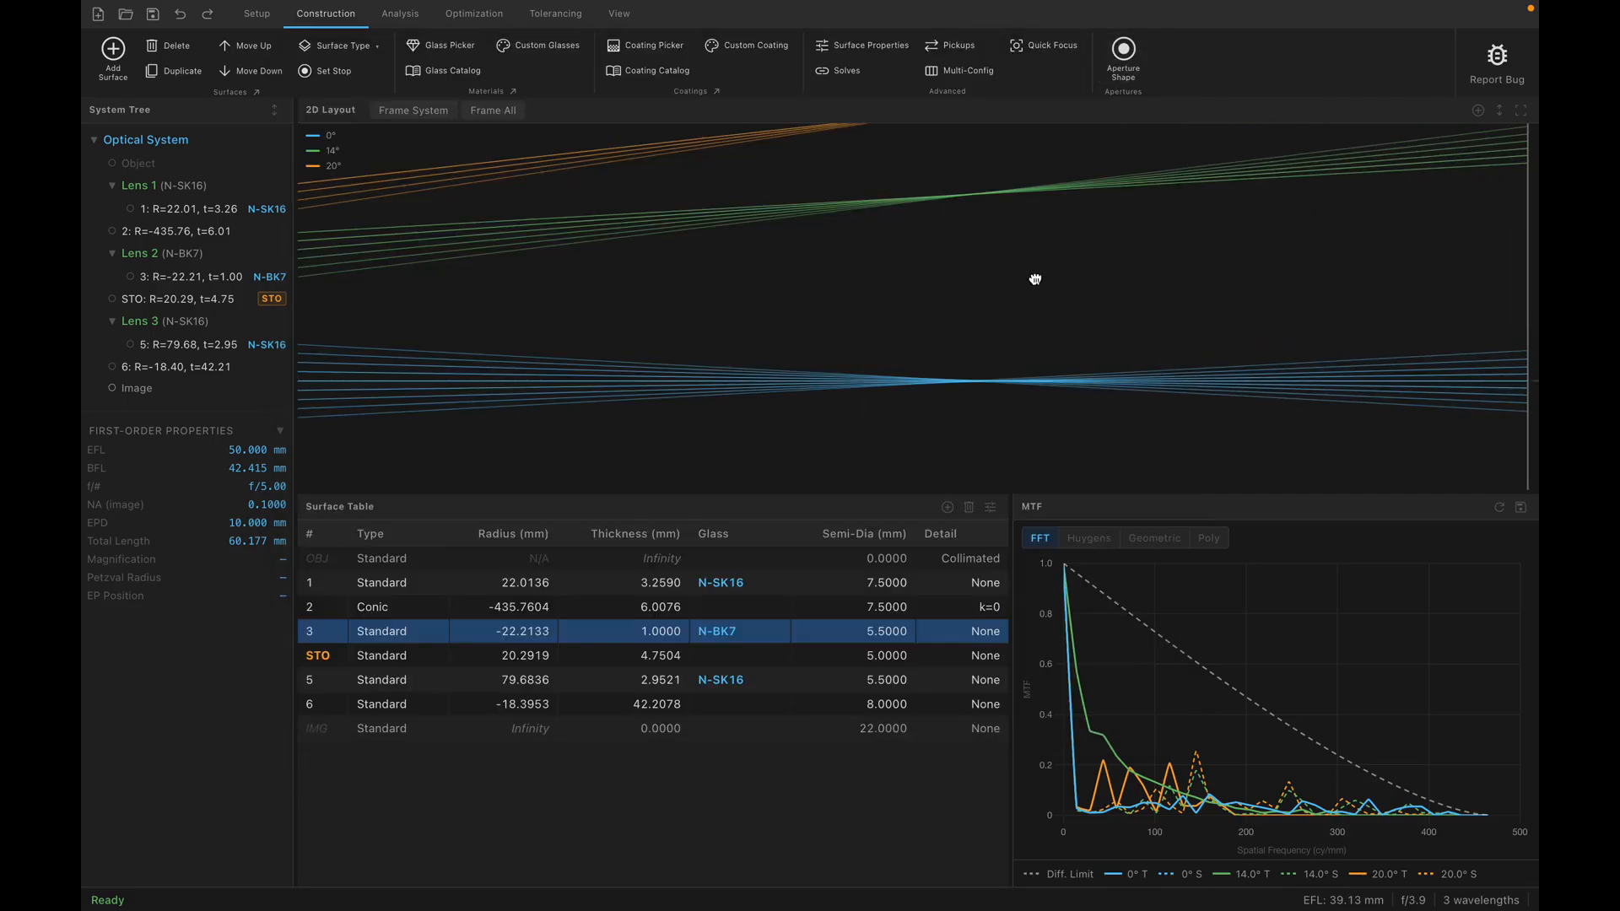
Undo the glass change on surface 3 and the Conic type change on surface 2.
{"action": "key", "text": "ctrl+z"}
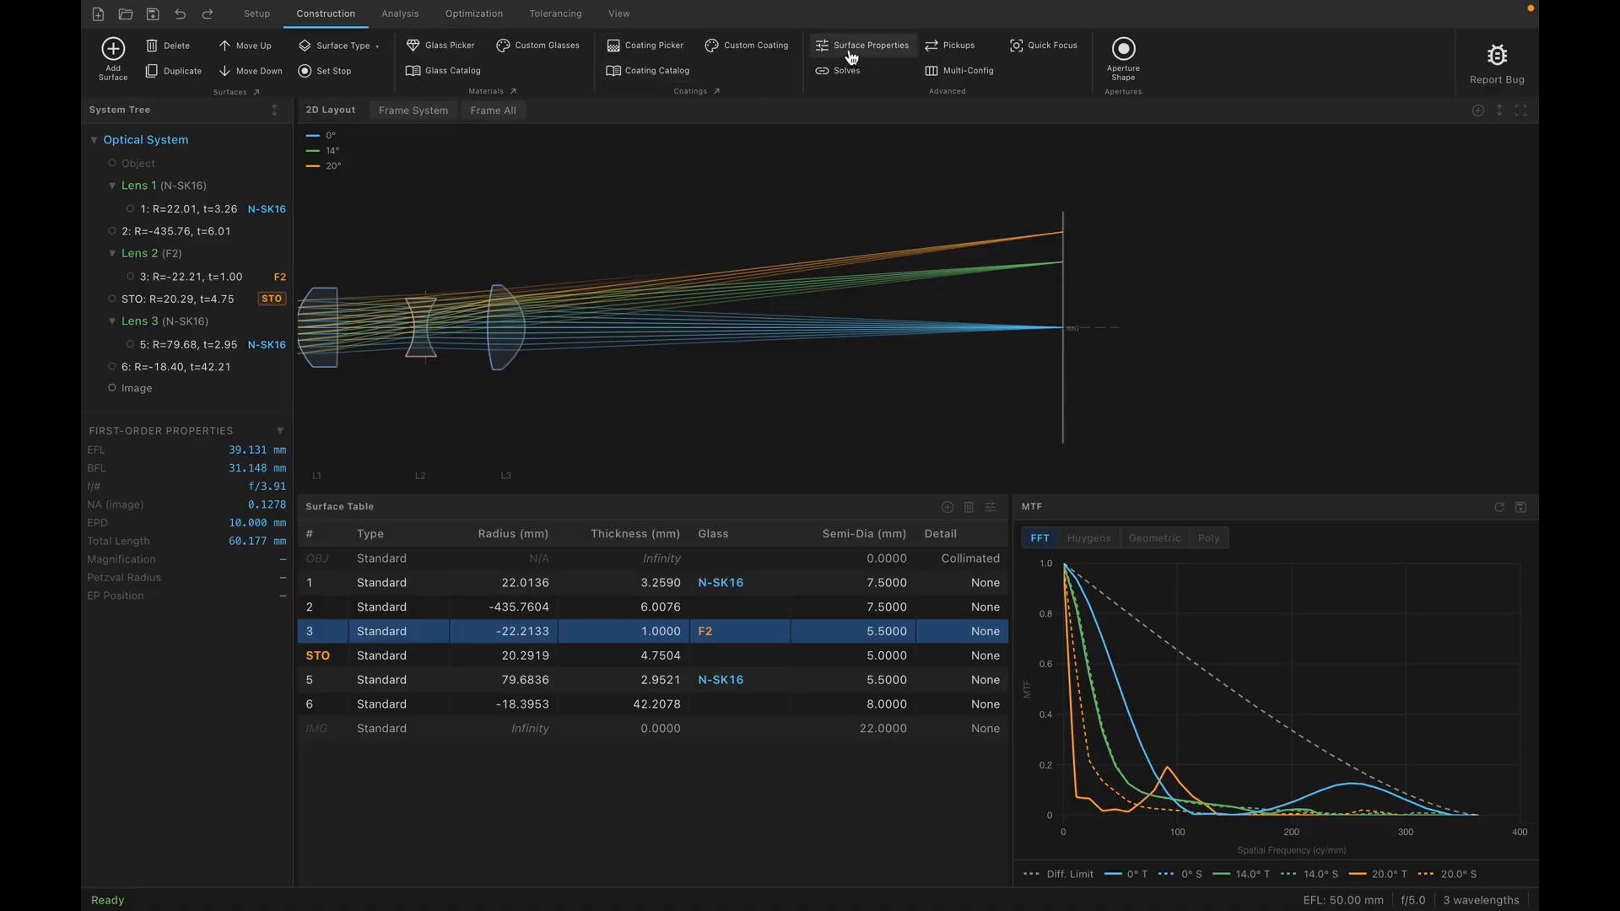
{"action": "left_click_drag", "start_coordinate": [721, 371], "coordinate": [1009, 364]}
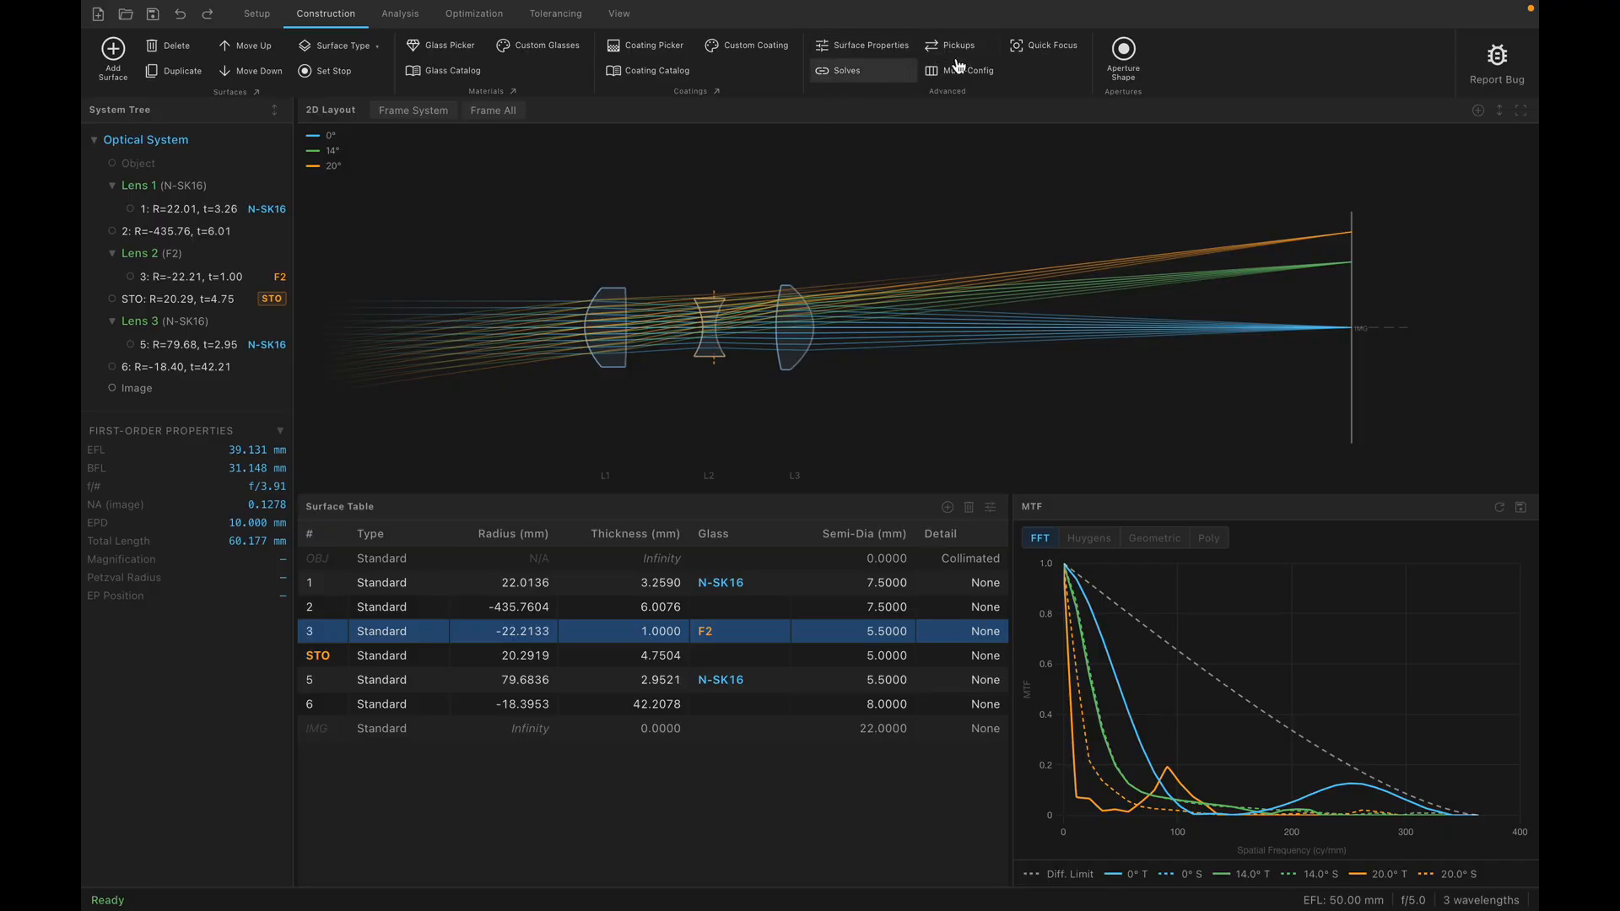
View the spot diagram and ray fan analyses as popups over the 2D layout, and close both.
{"action": "left_click", "coordinate": [408, 17]}
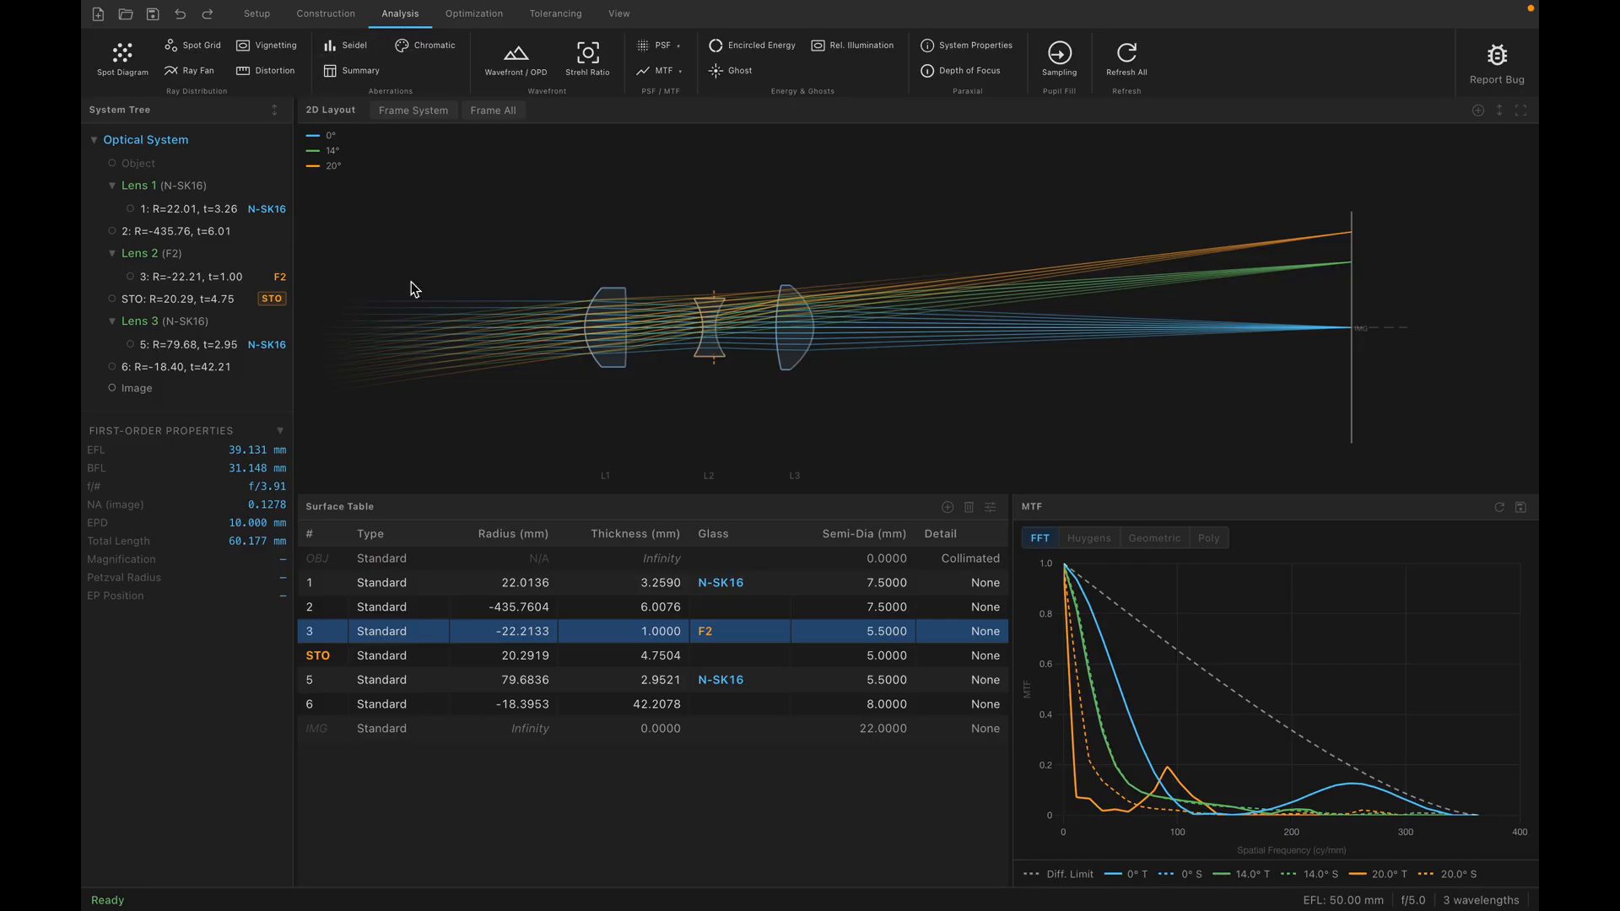
{"action": "left_click", "coordinate": [123, 54]}
{"action": "left_click", "coordinate": [480, 247]}
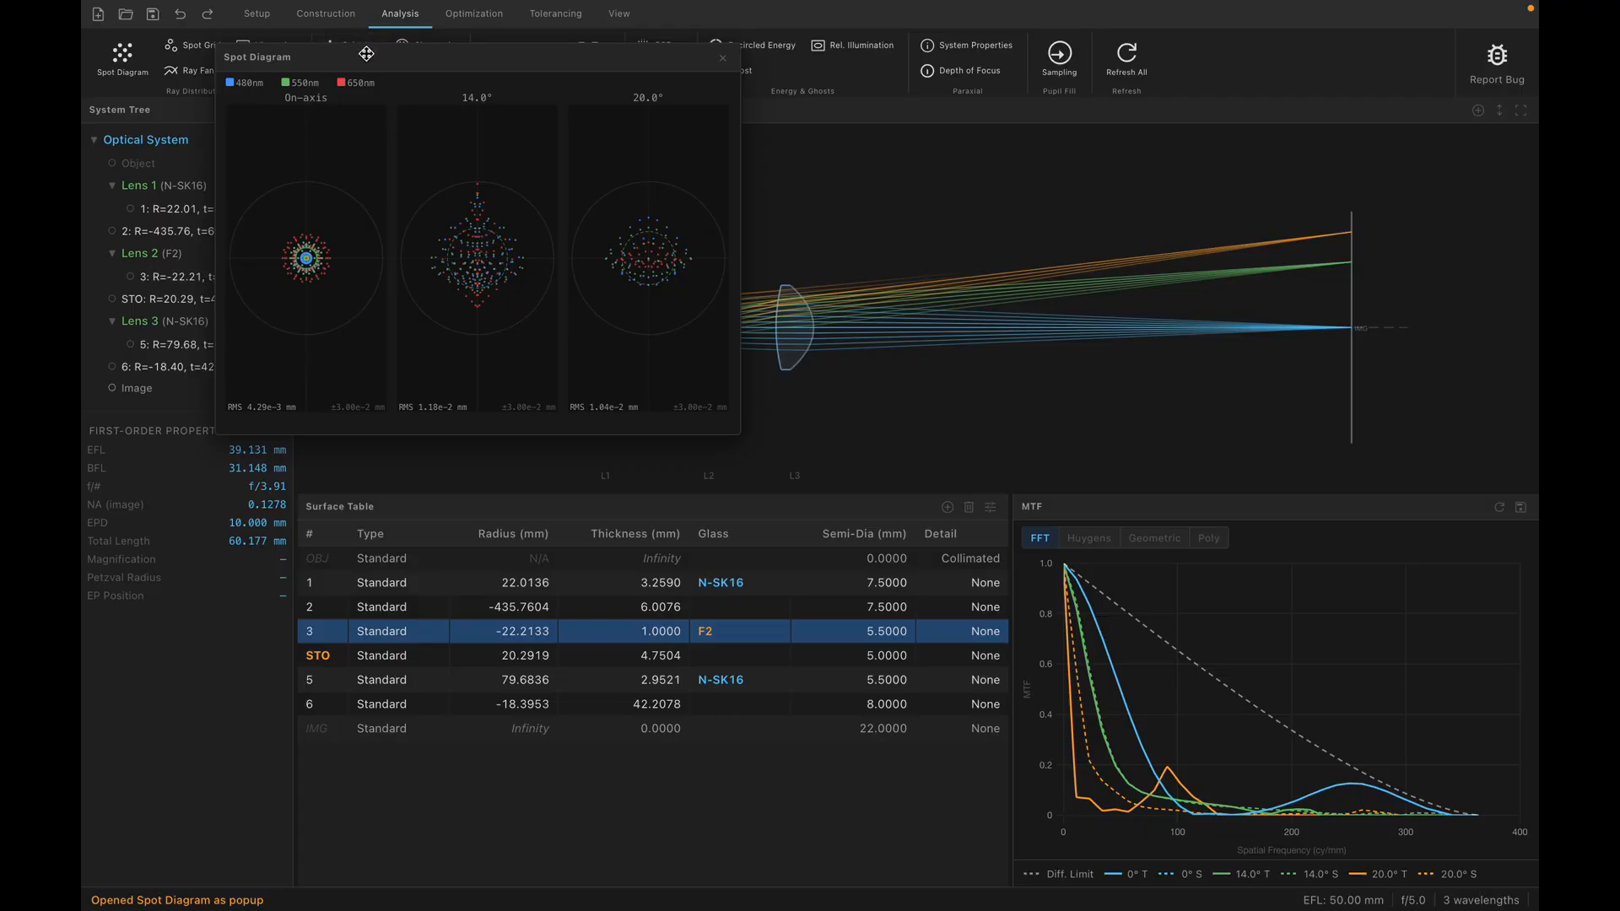
{"action": "left_click_drag", "start_coordinate": [375, 57], "coordinate": [589, 105]}
{"action": "left_click", "coordinate": [189, 71]}
{"action": "left_click", "coordinate": [380, 224]}
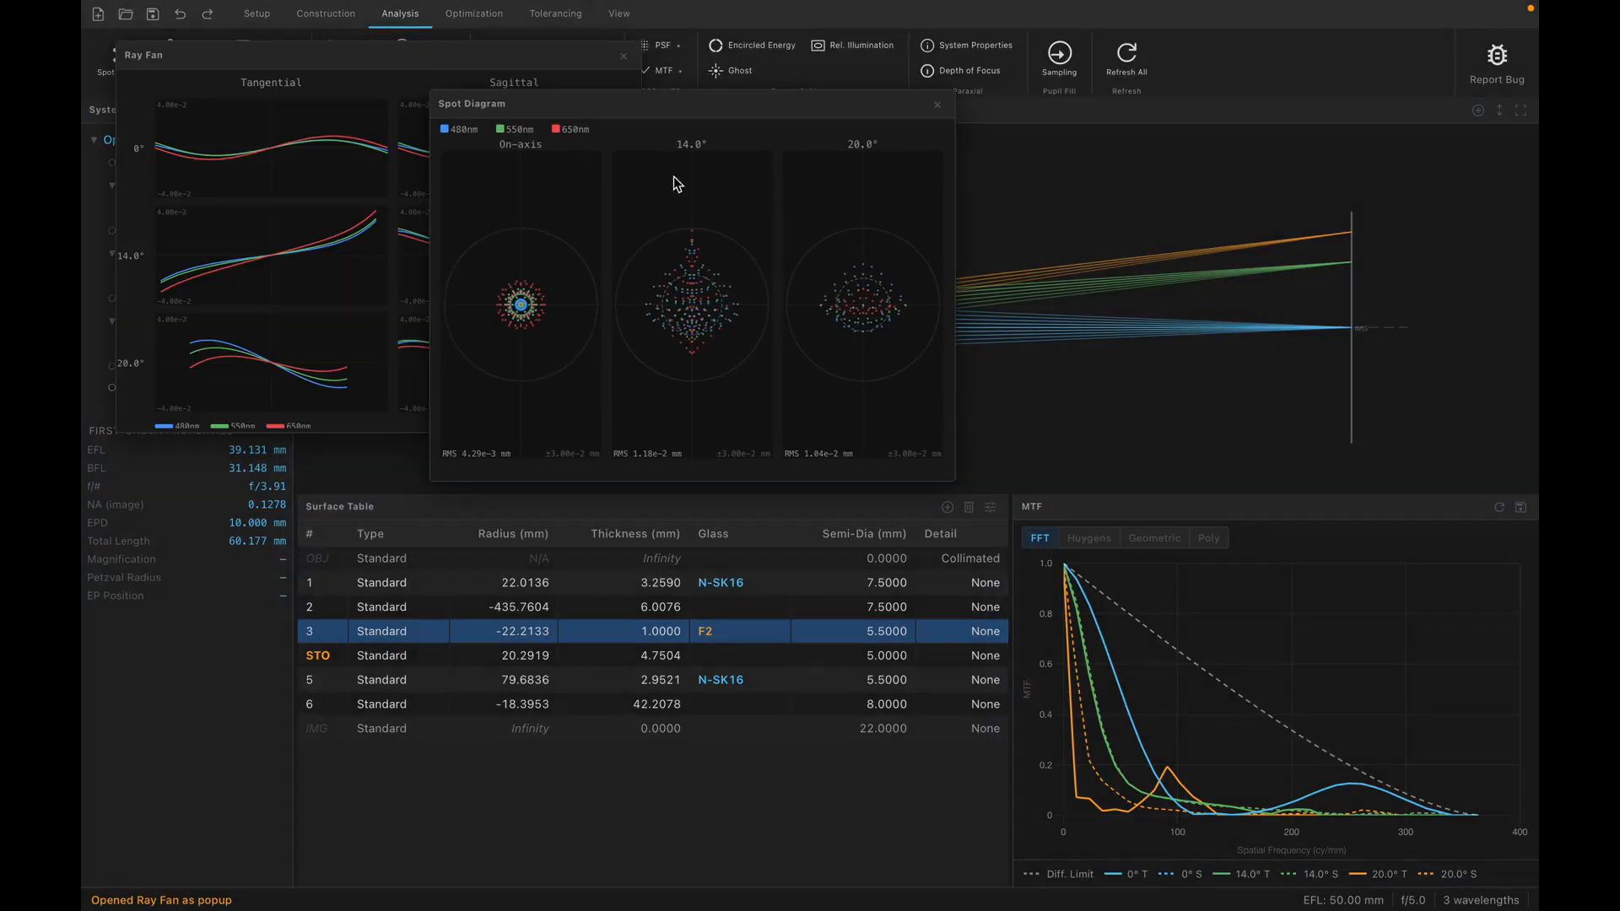
{"action": "left_click", "coordinate": [937, 105]}
{"action": "left_click", "coordinate": [624, 57]}
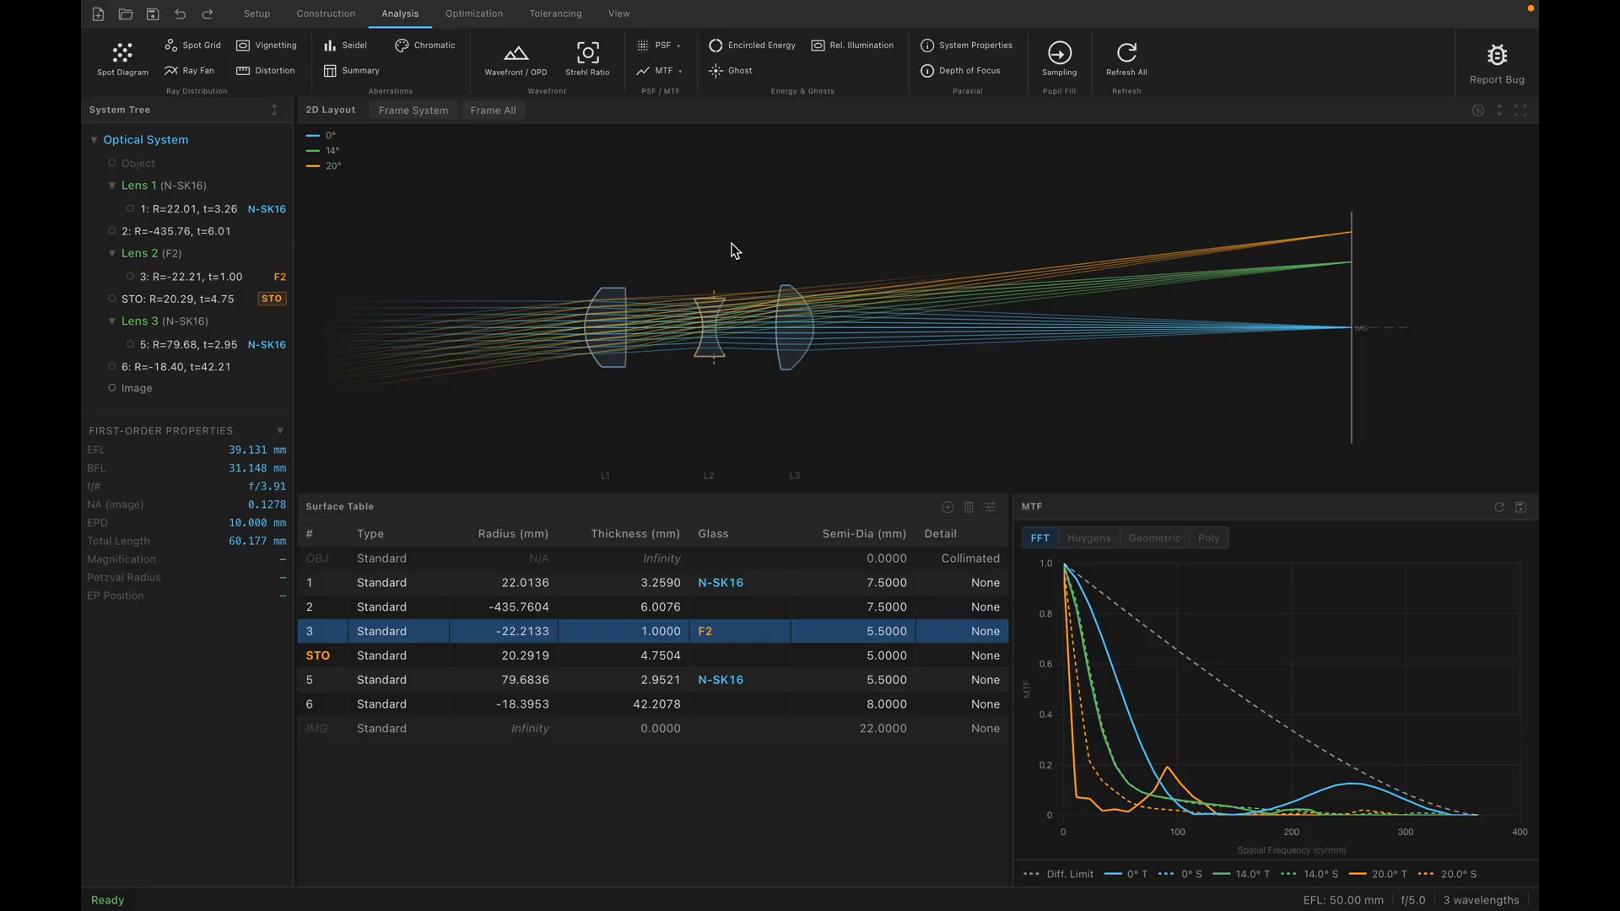
Set the radius of surface 1 to 50 mm in the surface table.
{"action": "left_click", "coordinate": [463, 16]}
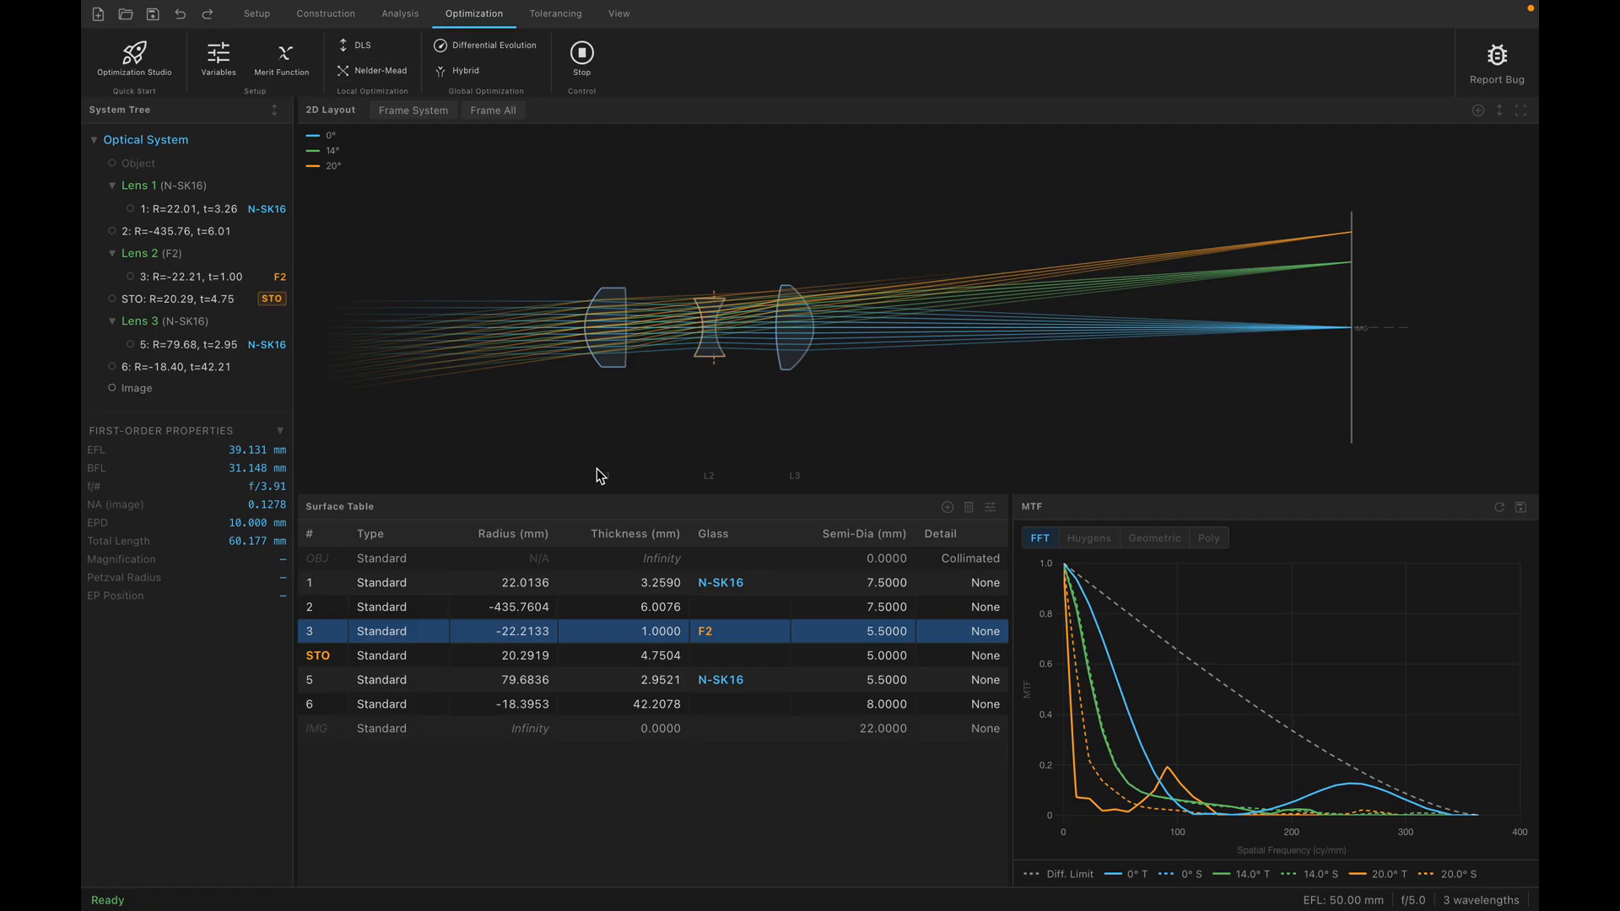
{"action": "left_click", "coordinate": [495, 580]}
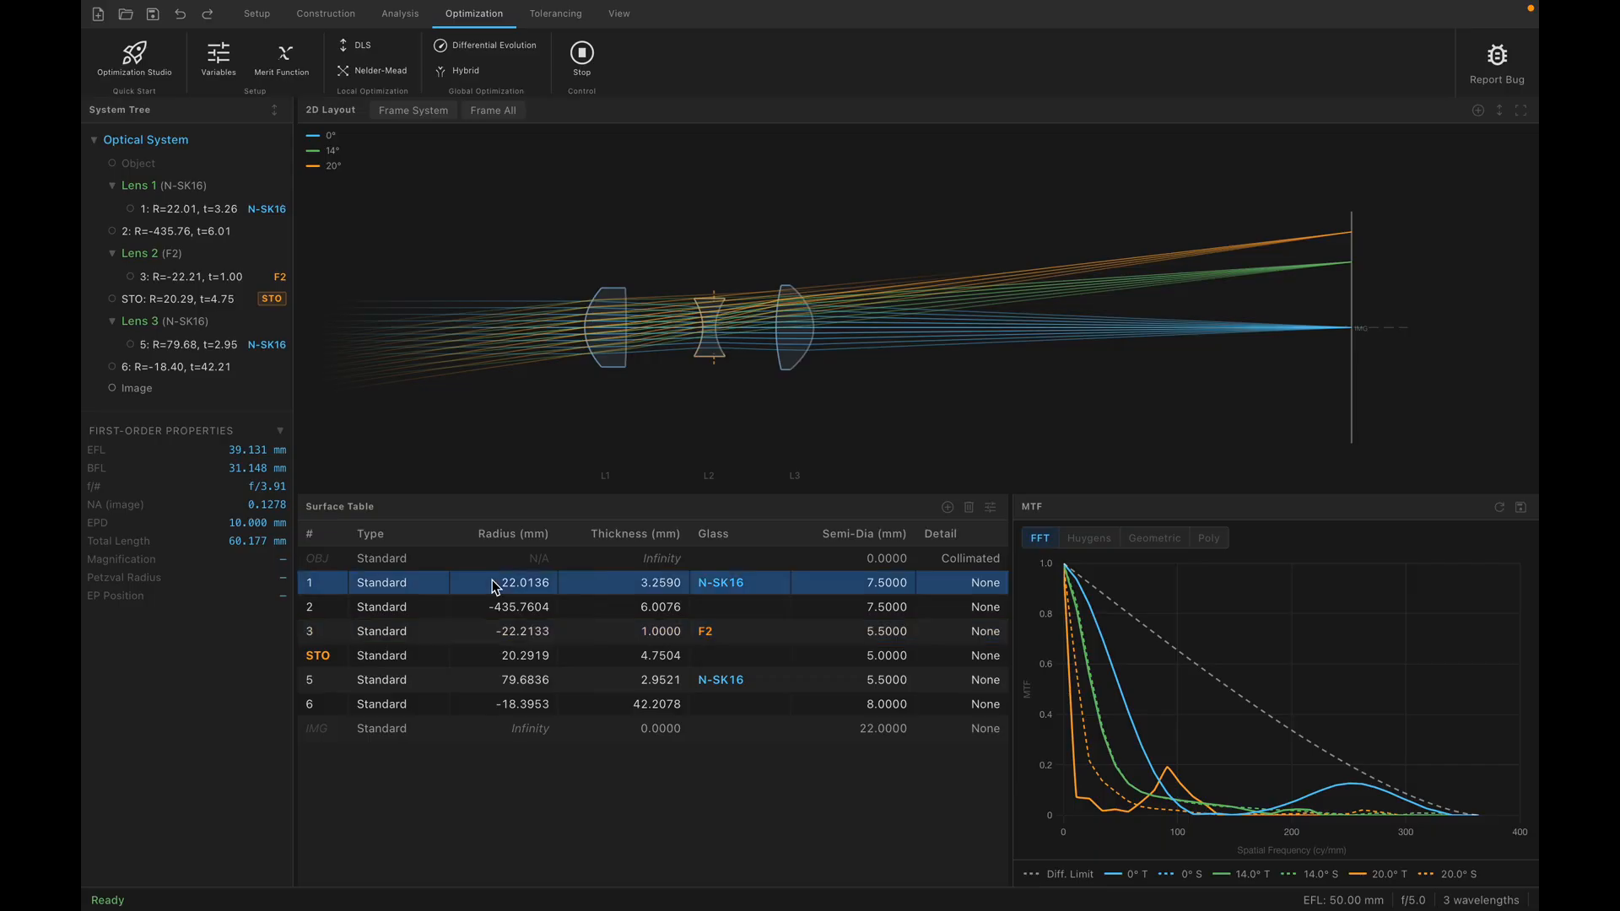
{"action": "left_click", "coordinate": [495, 583]}
{"action": "type", "text": "50"}
{"action": "key", "text": "Return"}
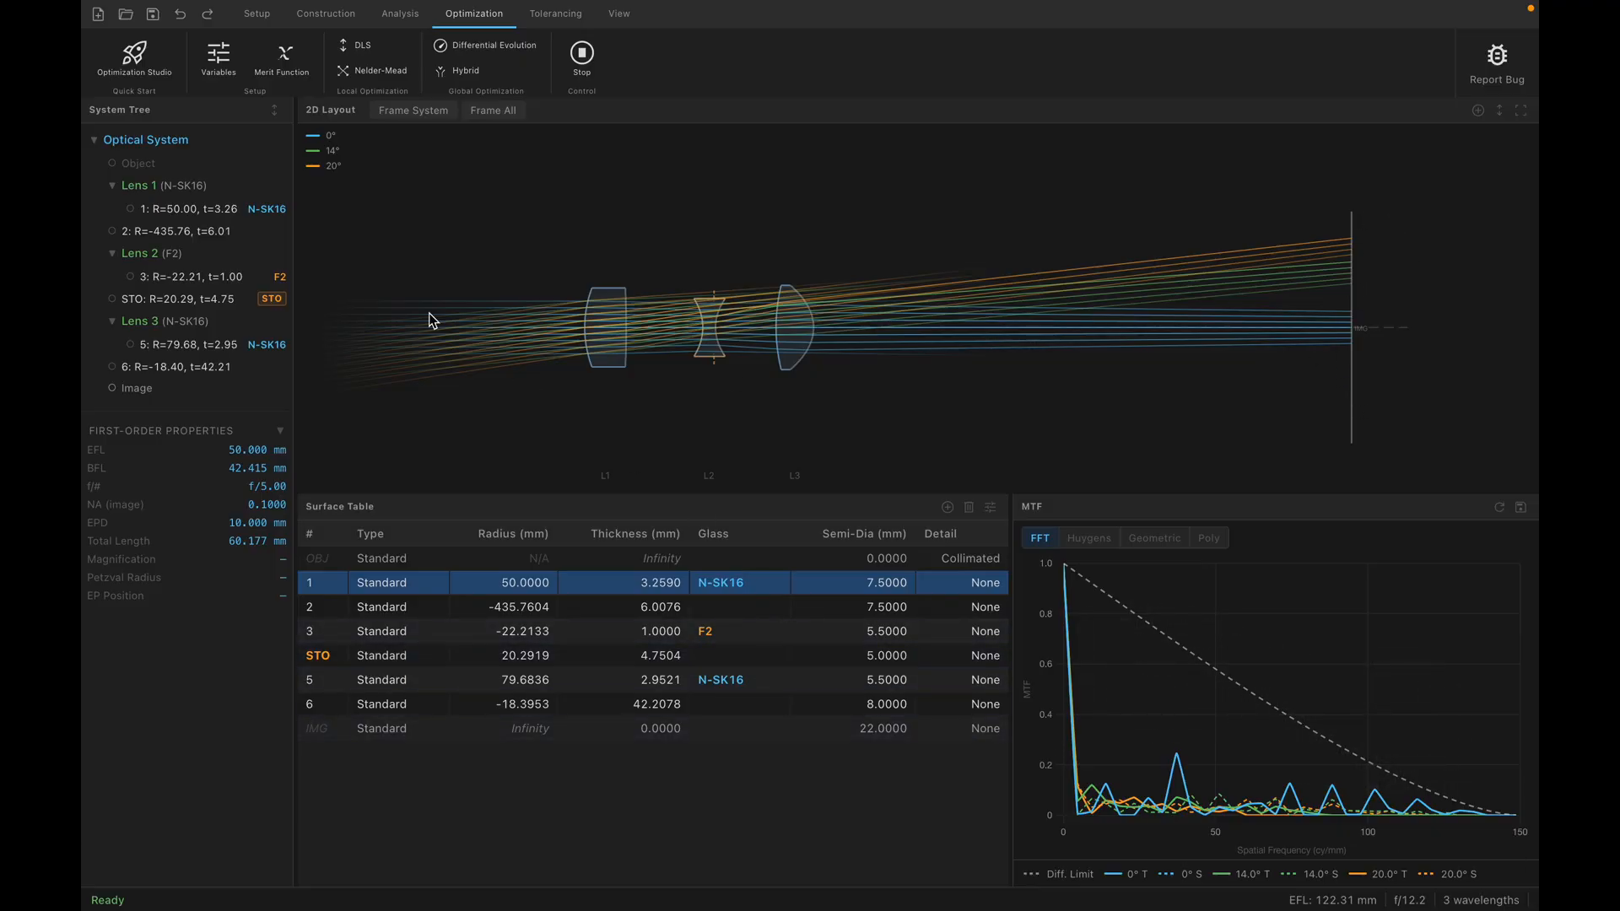
Open the Optimization Studio as a popup and enable the S1 radius as a variable with bounds of 0 and 100.
{"action": "left_click", "coordinate": [134, 59]}
{"action": "left_click", "coordinate": [903, 314]}
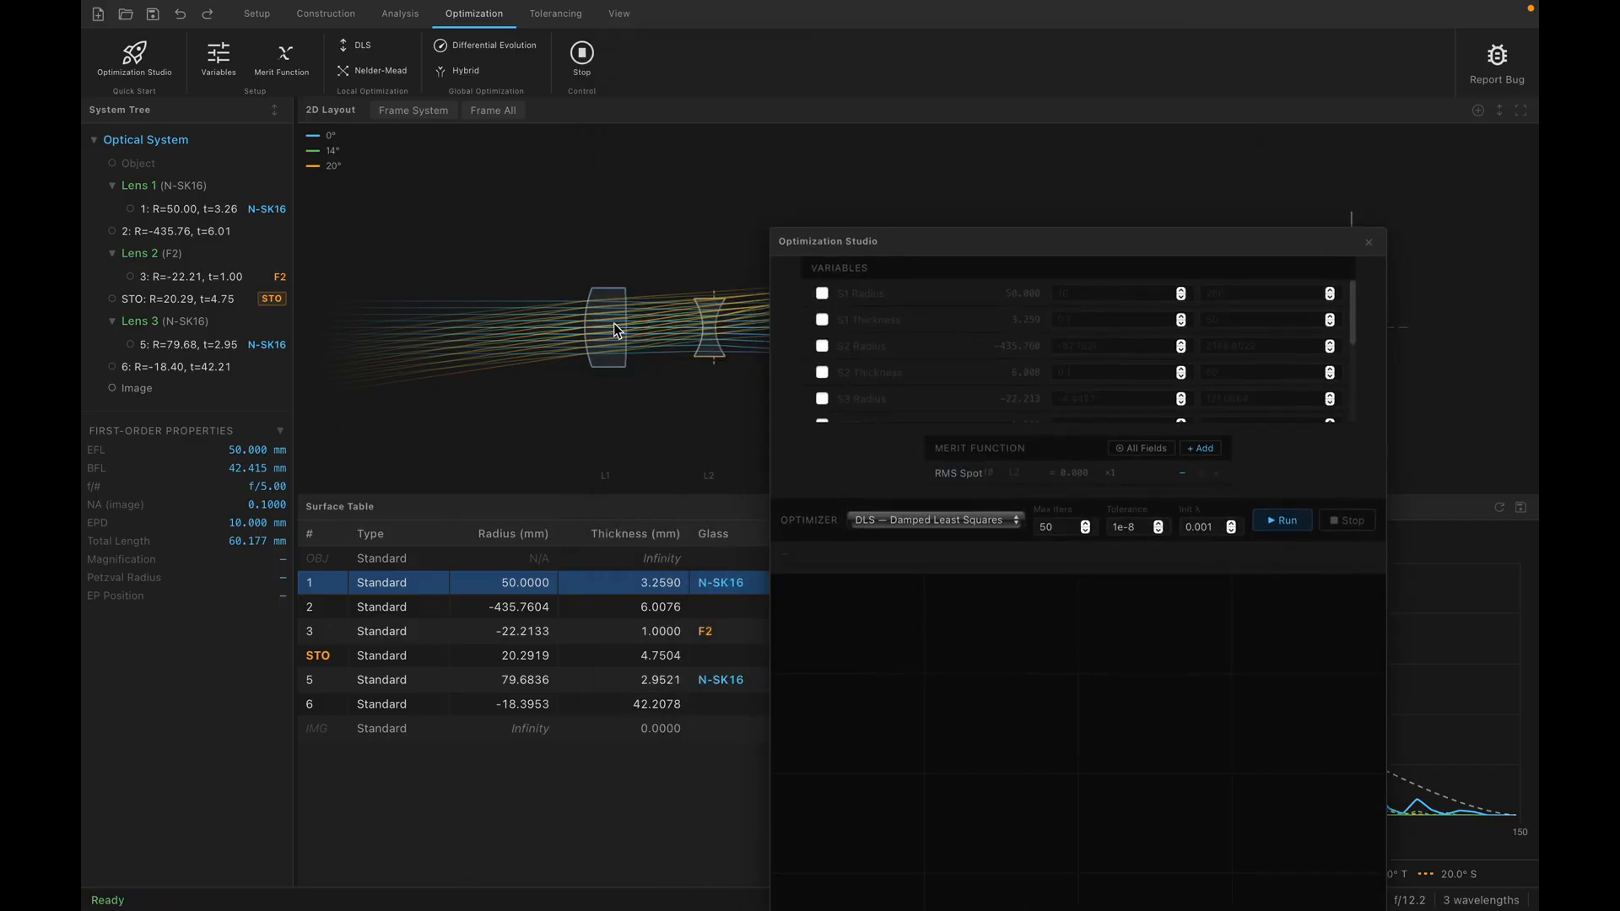
{"action": "left_click", "coordinate": [824, 295]}
{"action": "left_click", "coordinate": [1078, 294]}
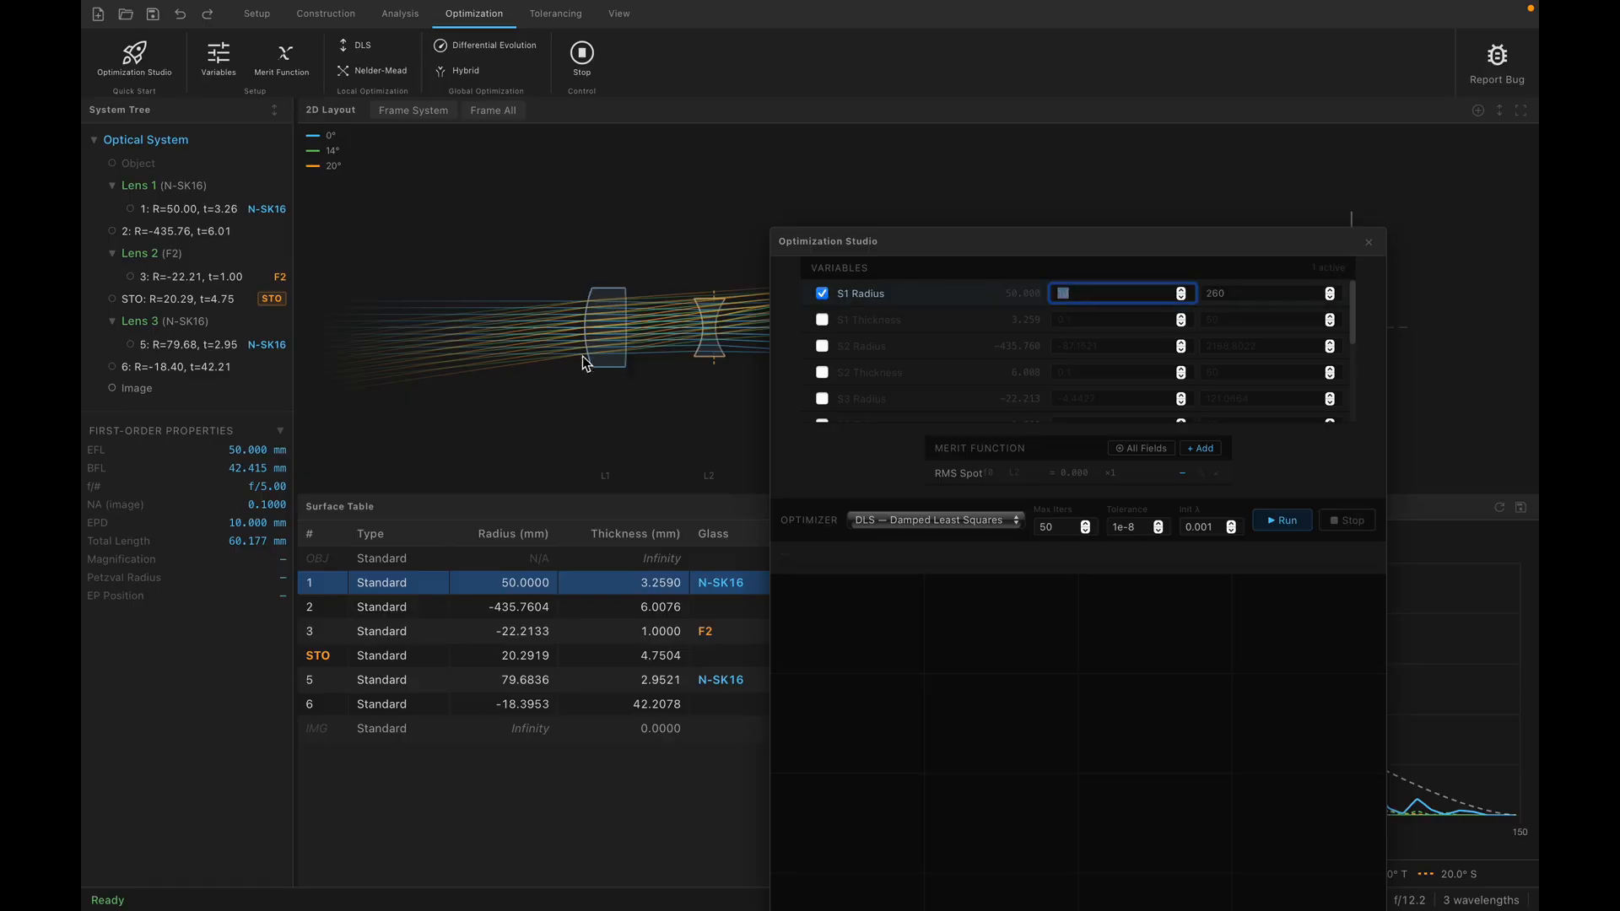
{"action": "type", "text": "0"}
{"action": "left_click", "coordinate": [1229, 293]}
{"action": "type", "text": "5"}
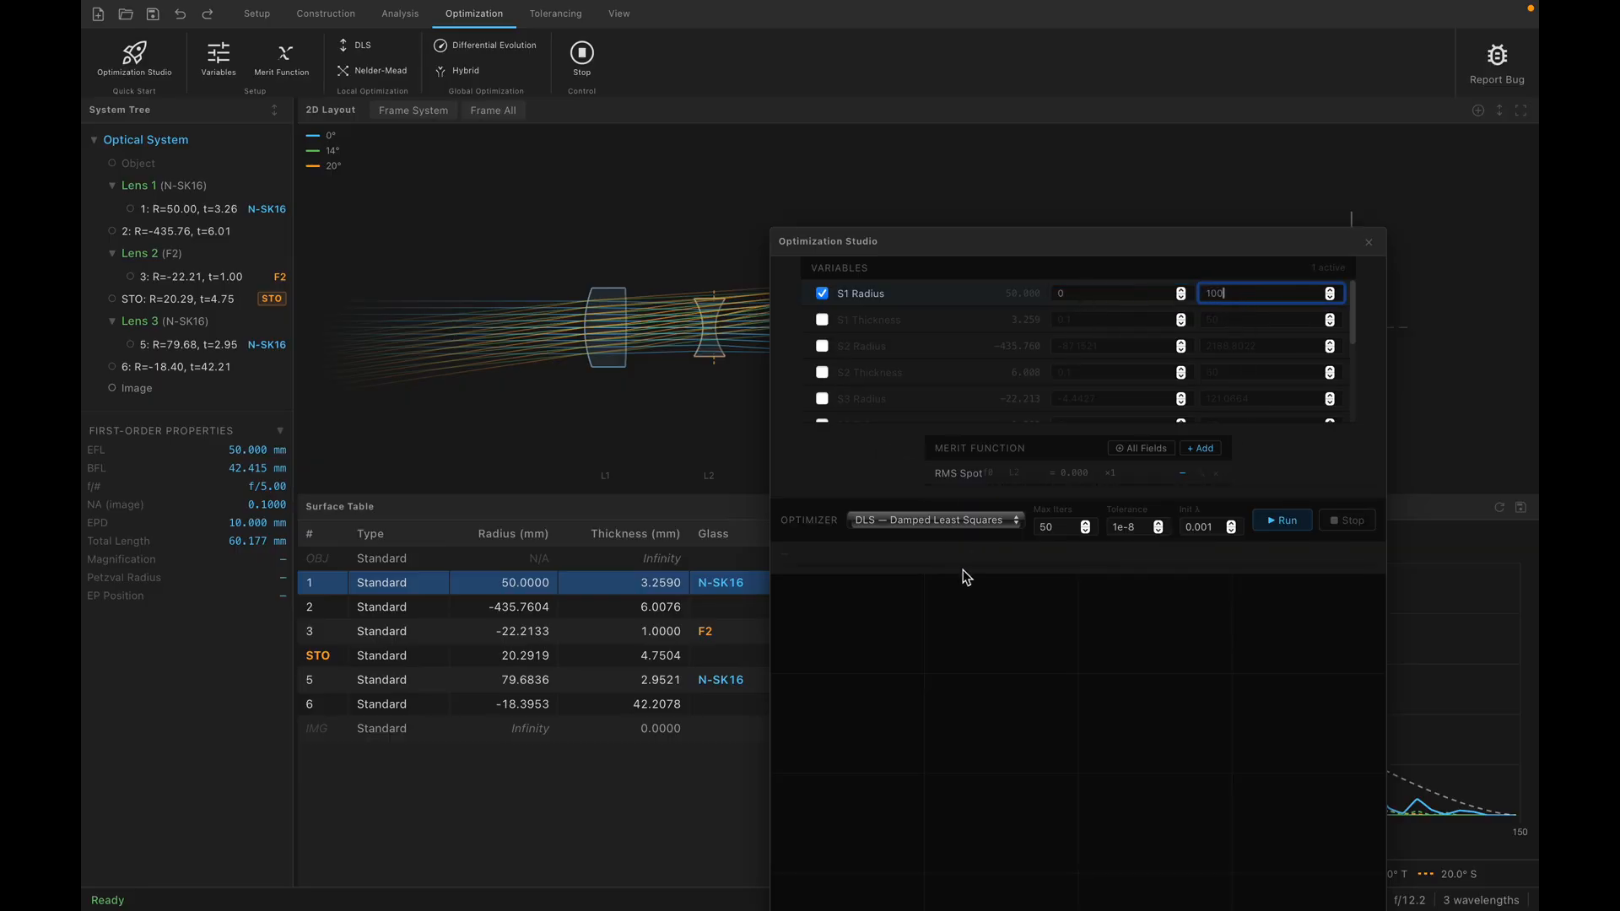
{"action": "type", "text": "0.0"}
Set the optimizer to Nelder-Mead Simplex in the Optimization Studio.
{"action": "left_click", "coordinate": [949, 522]}
{"action": "left_click", "coordinate": [881, 543]}
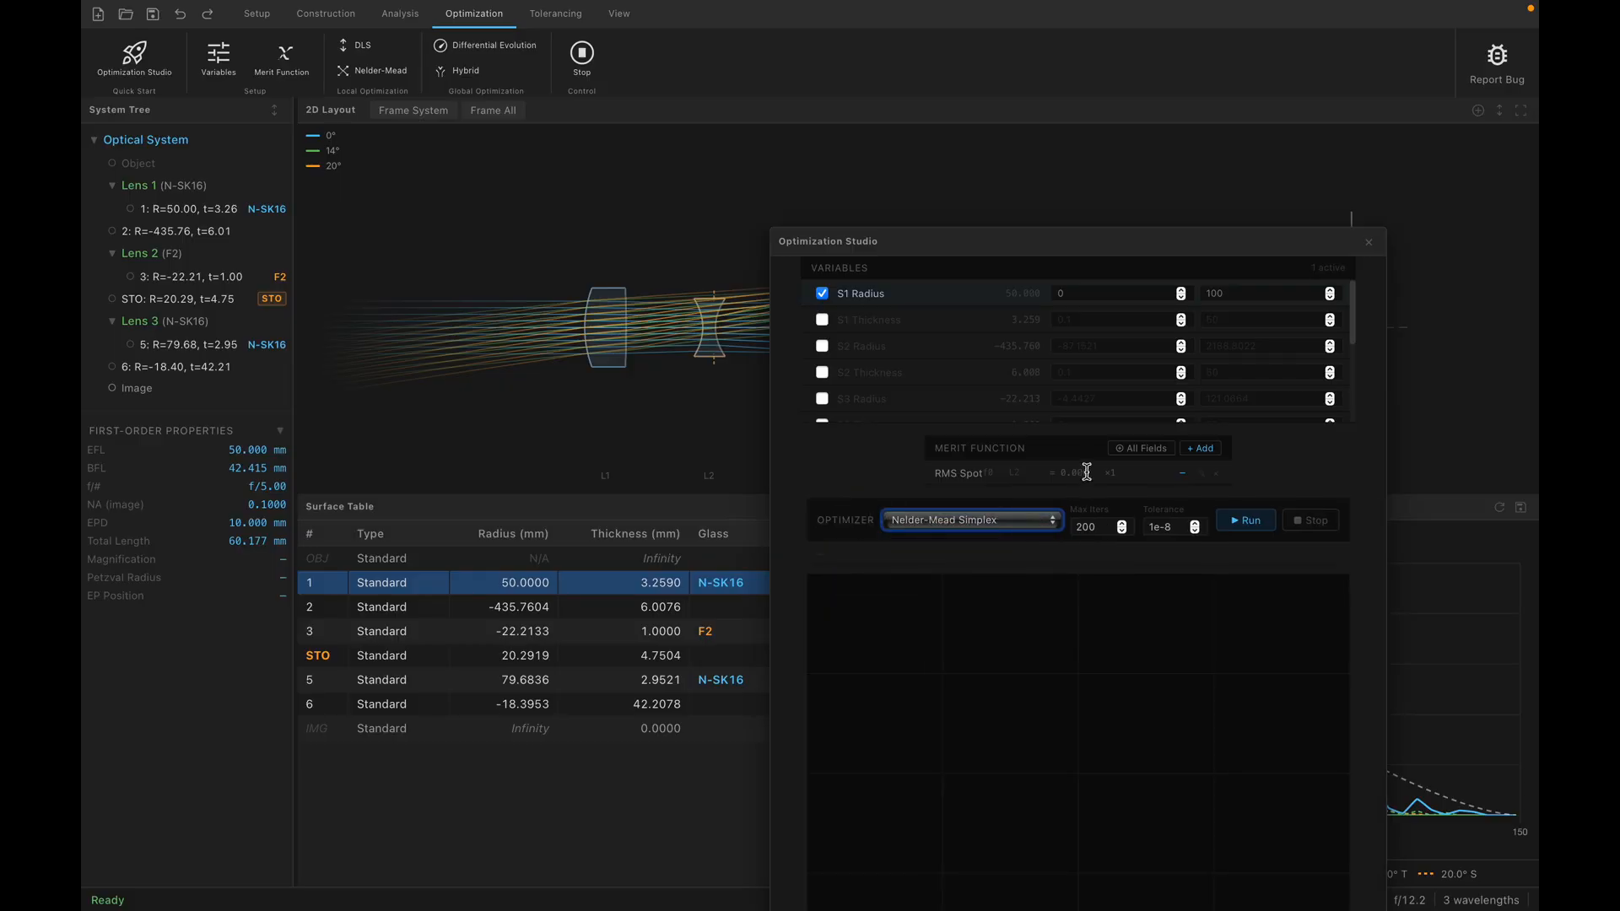
Add RMS Spot terms for all fields to the merit function, run the optimization and accept its result, closing the Optimization Studio.
{"action": "left_click_drag", "start_coordinate": [933, 242], "coordinate": [666, 117]}
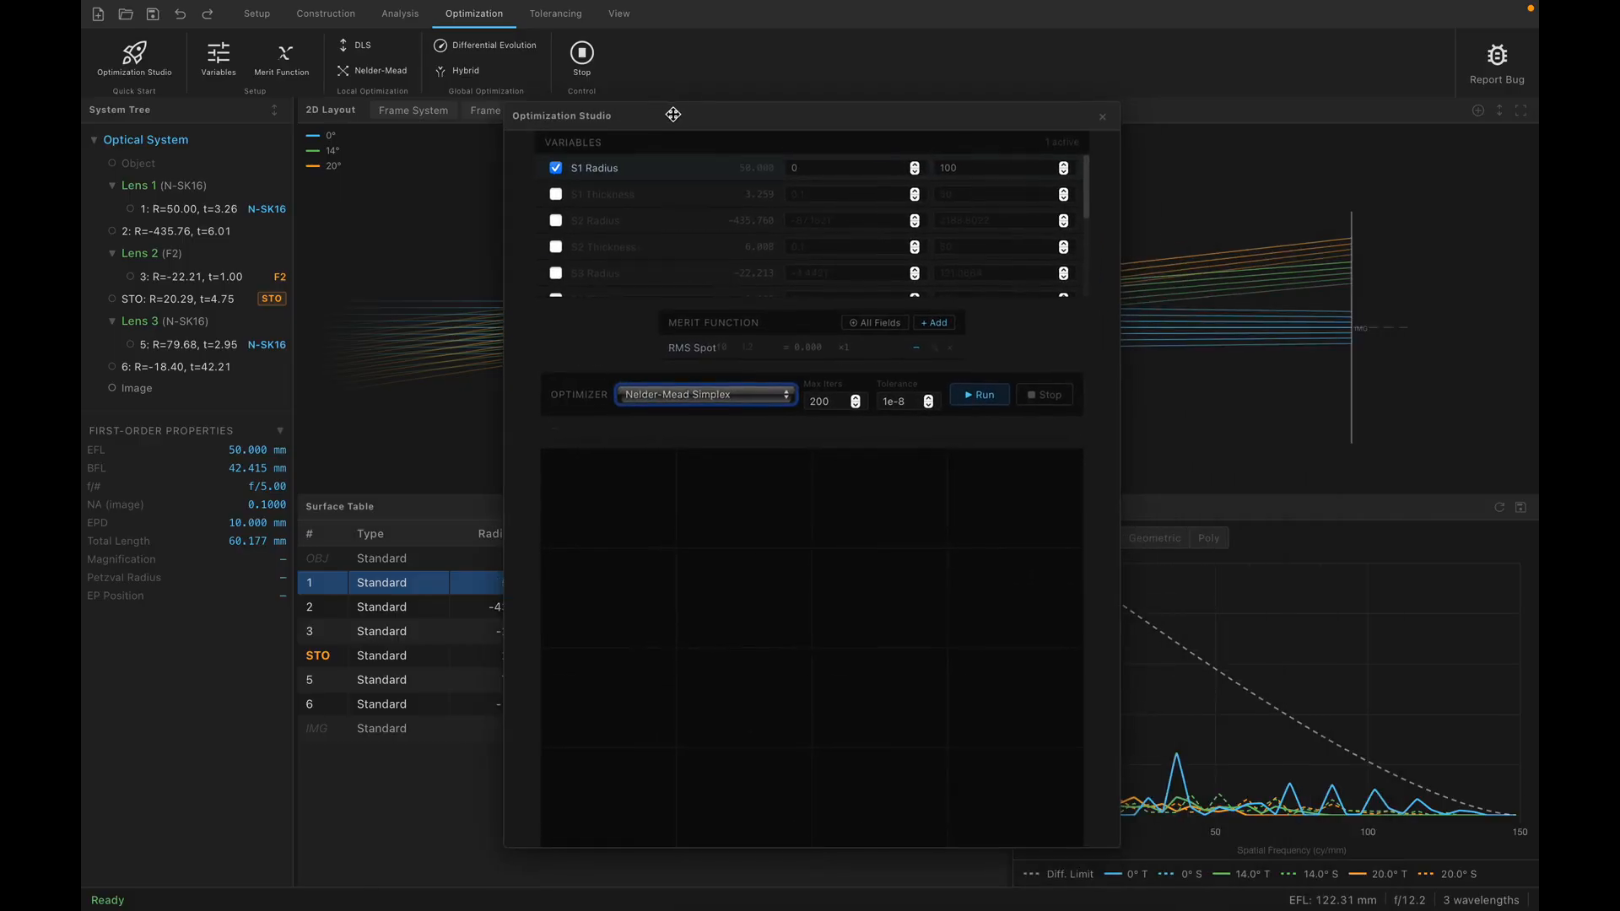
{"action": "left_click", "coordinate": [876, 323]}
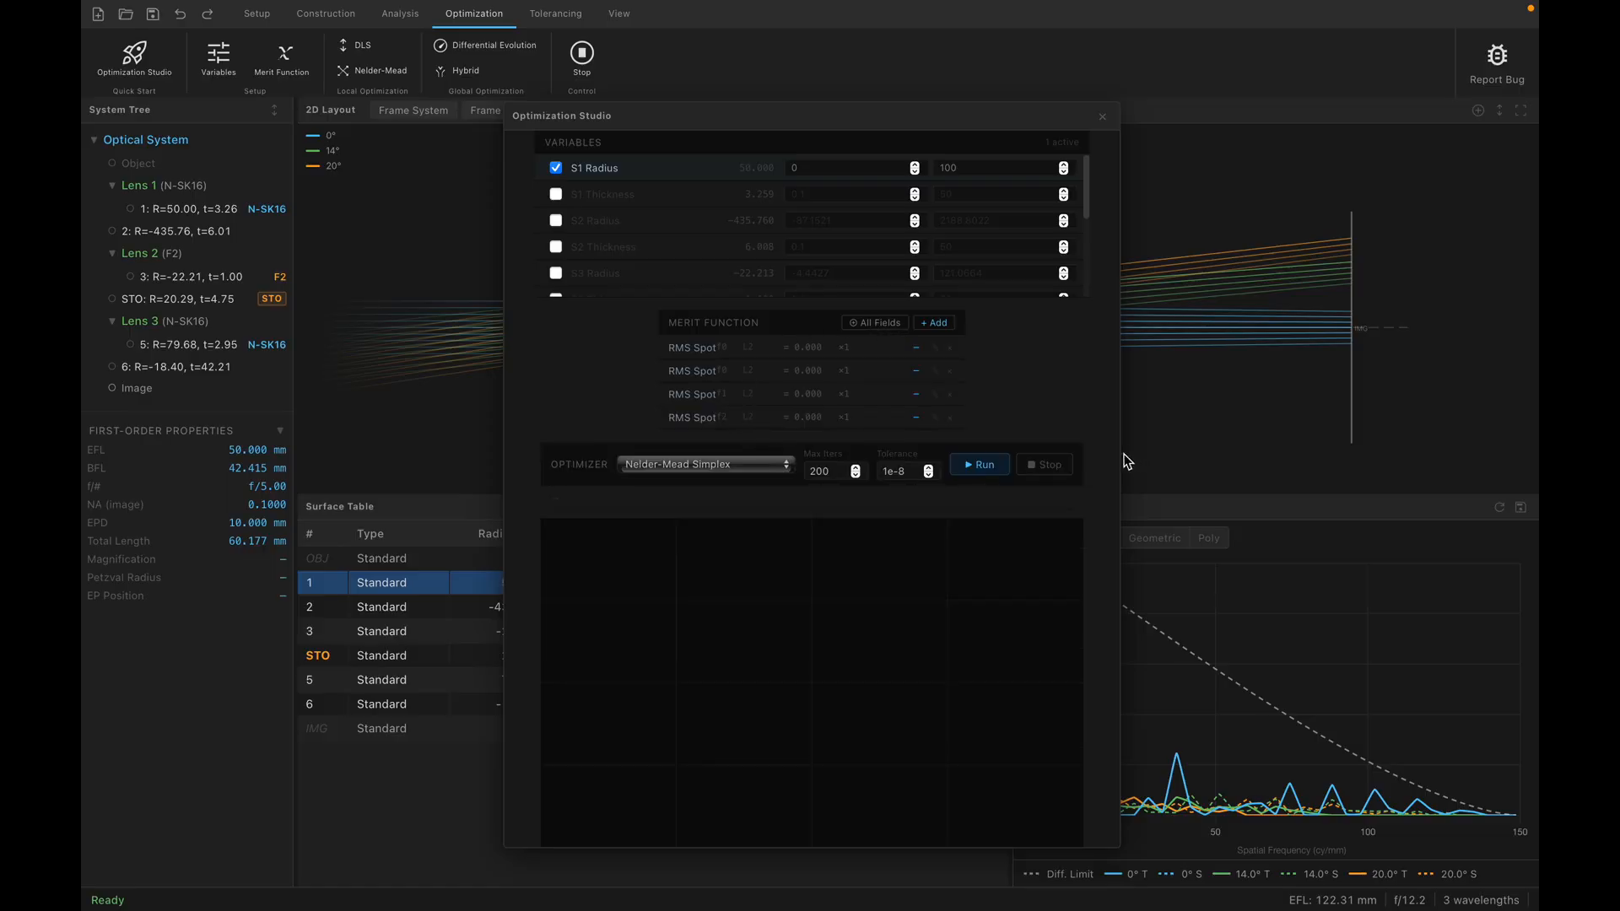
{"action": "left_click", "coordinate": [981, 465]}
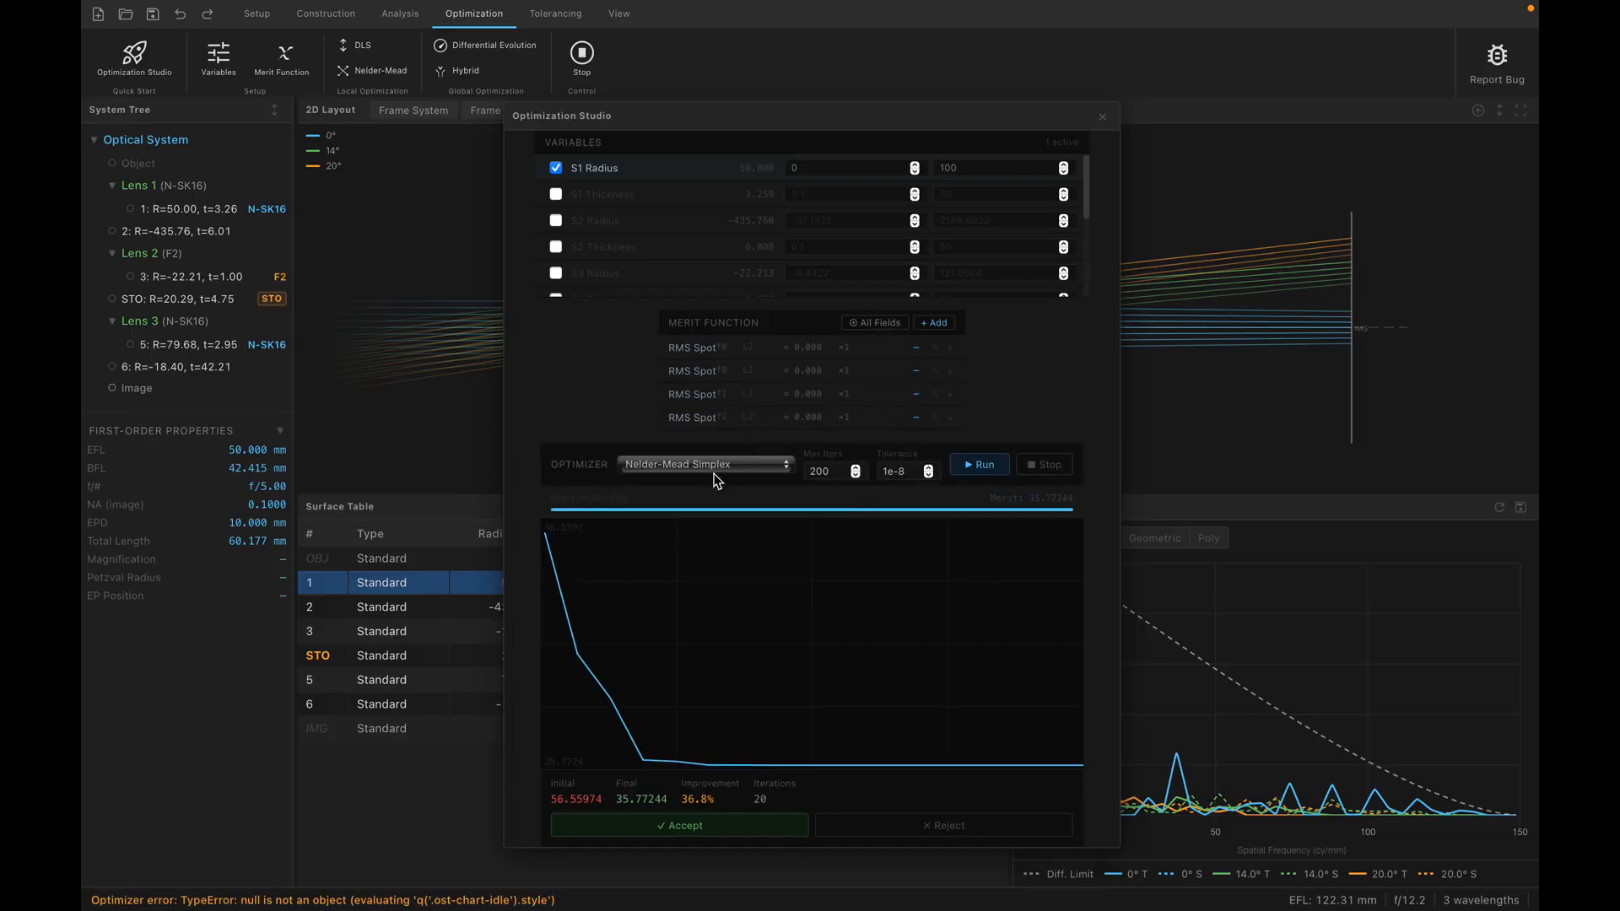
{"action": "left_click", "coordinate": [633, 827]}
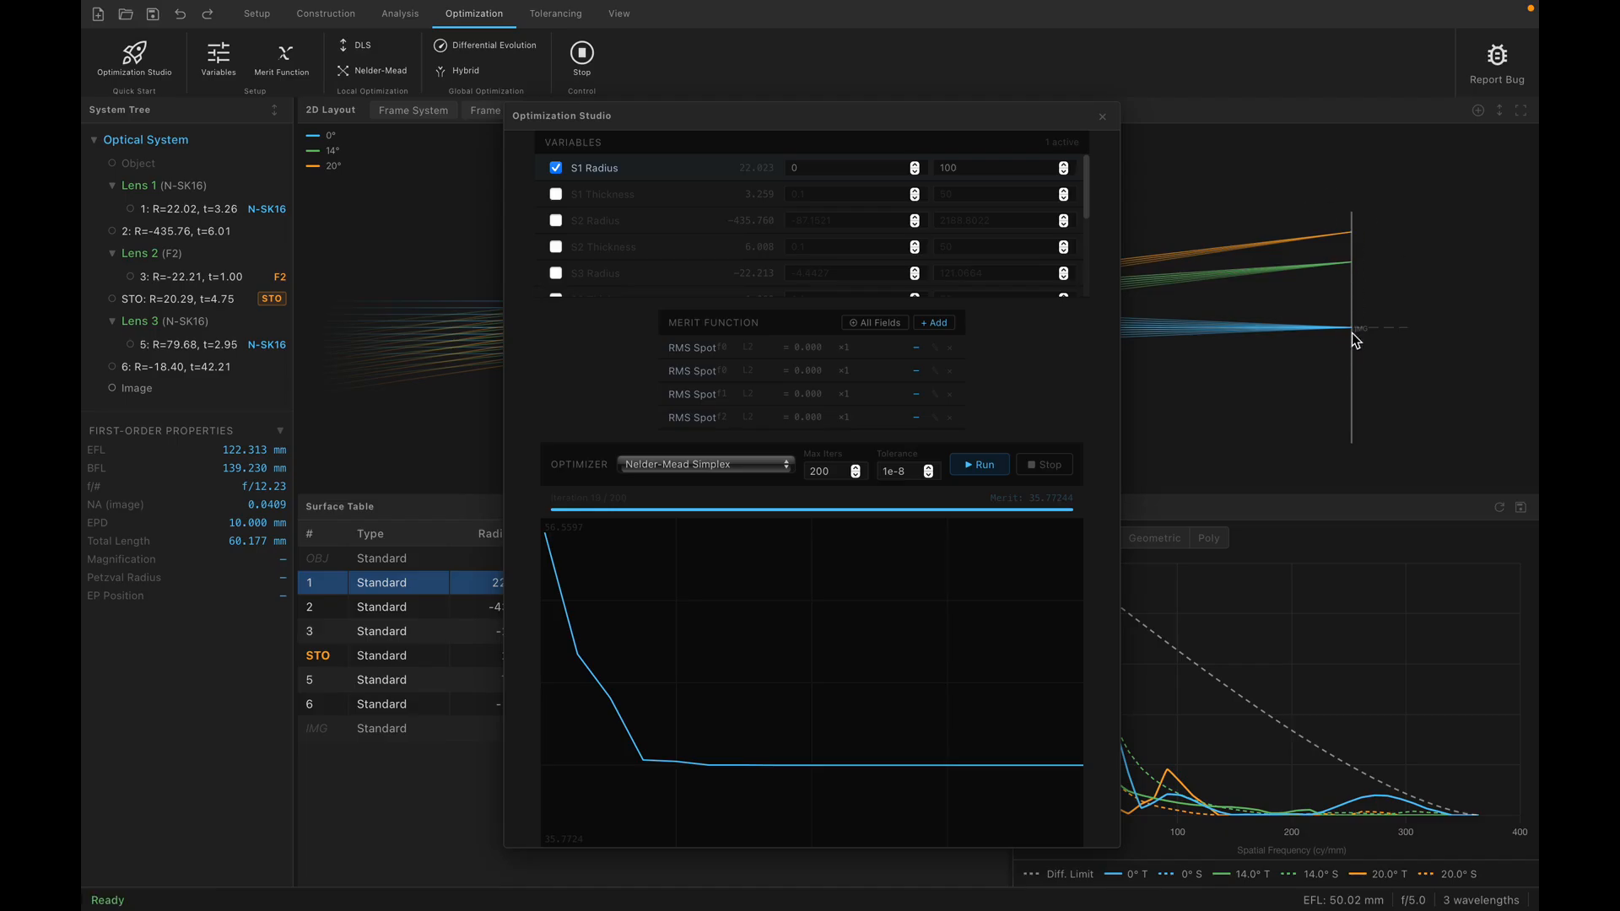
{"action": "left_click", "coordinate": [1101, 118]}
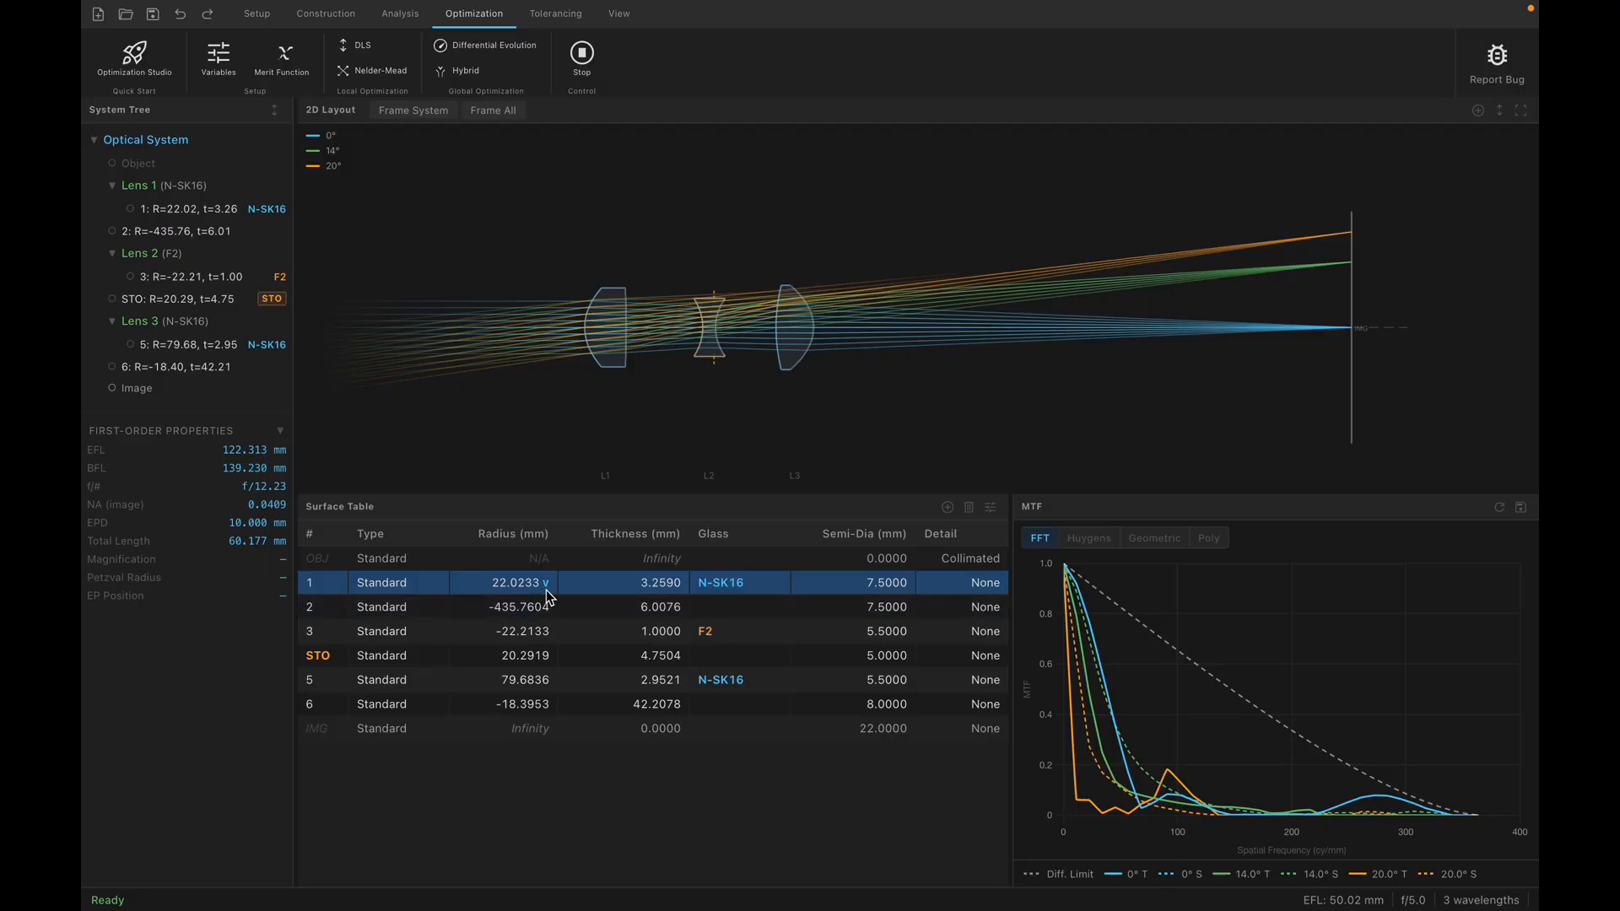
View the Optimization Studio and the Variables window as popups over the 2D layout, and close both.
{"action": "left_click", "coordinate": [135, 58]}
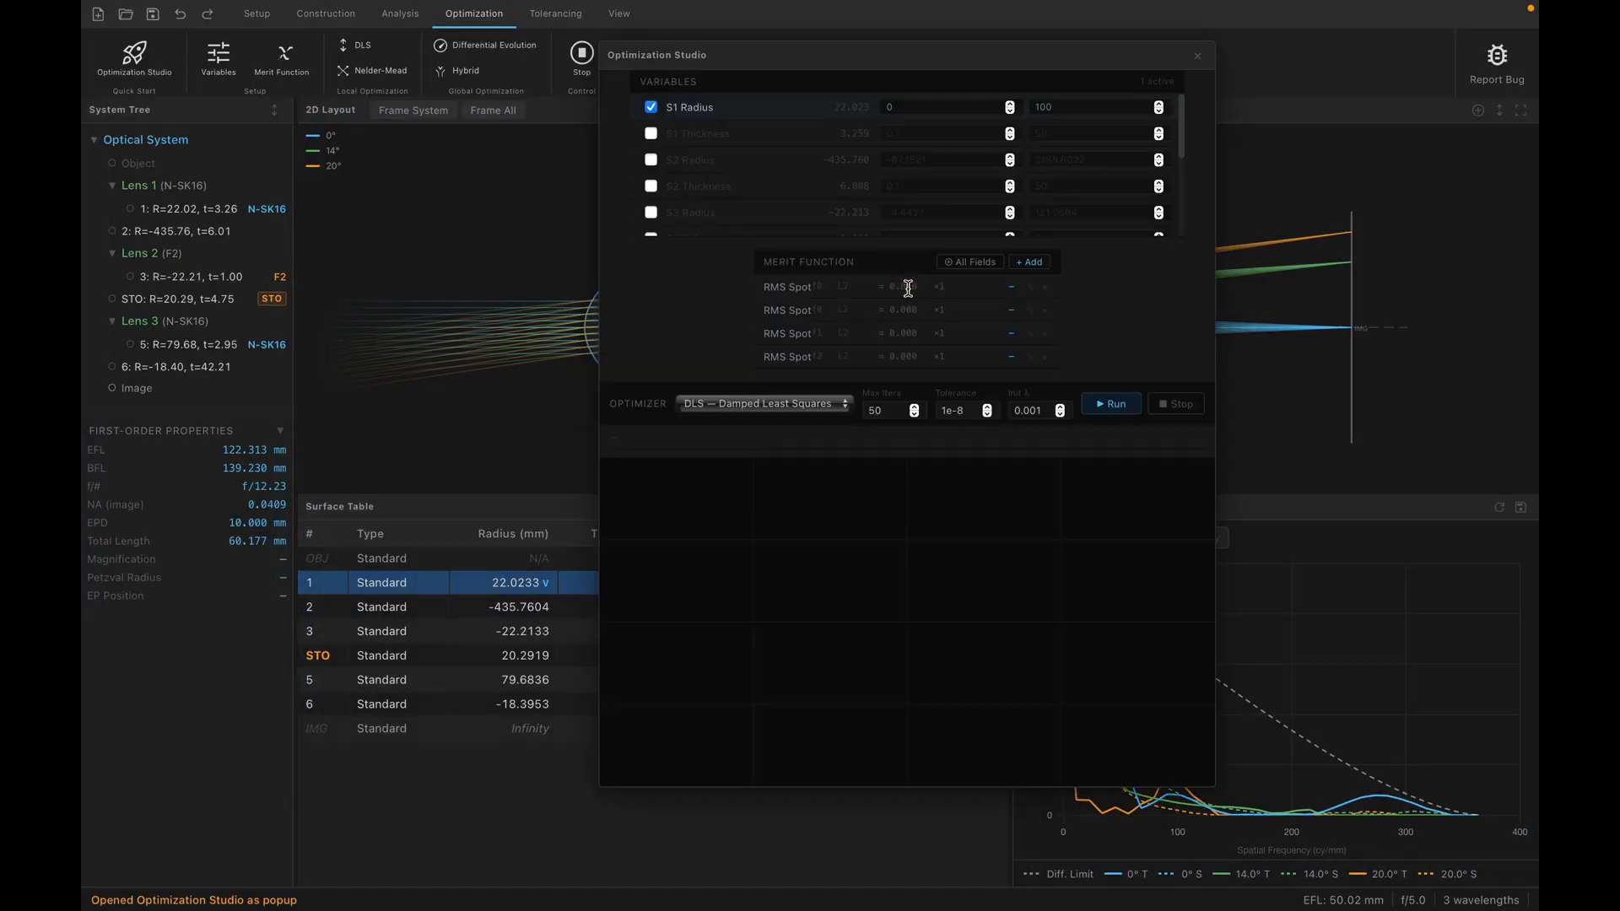
{"action": "left_click", "coordinate": [1197, 58]}
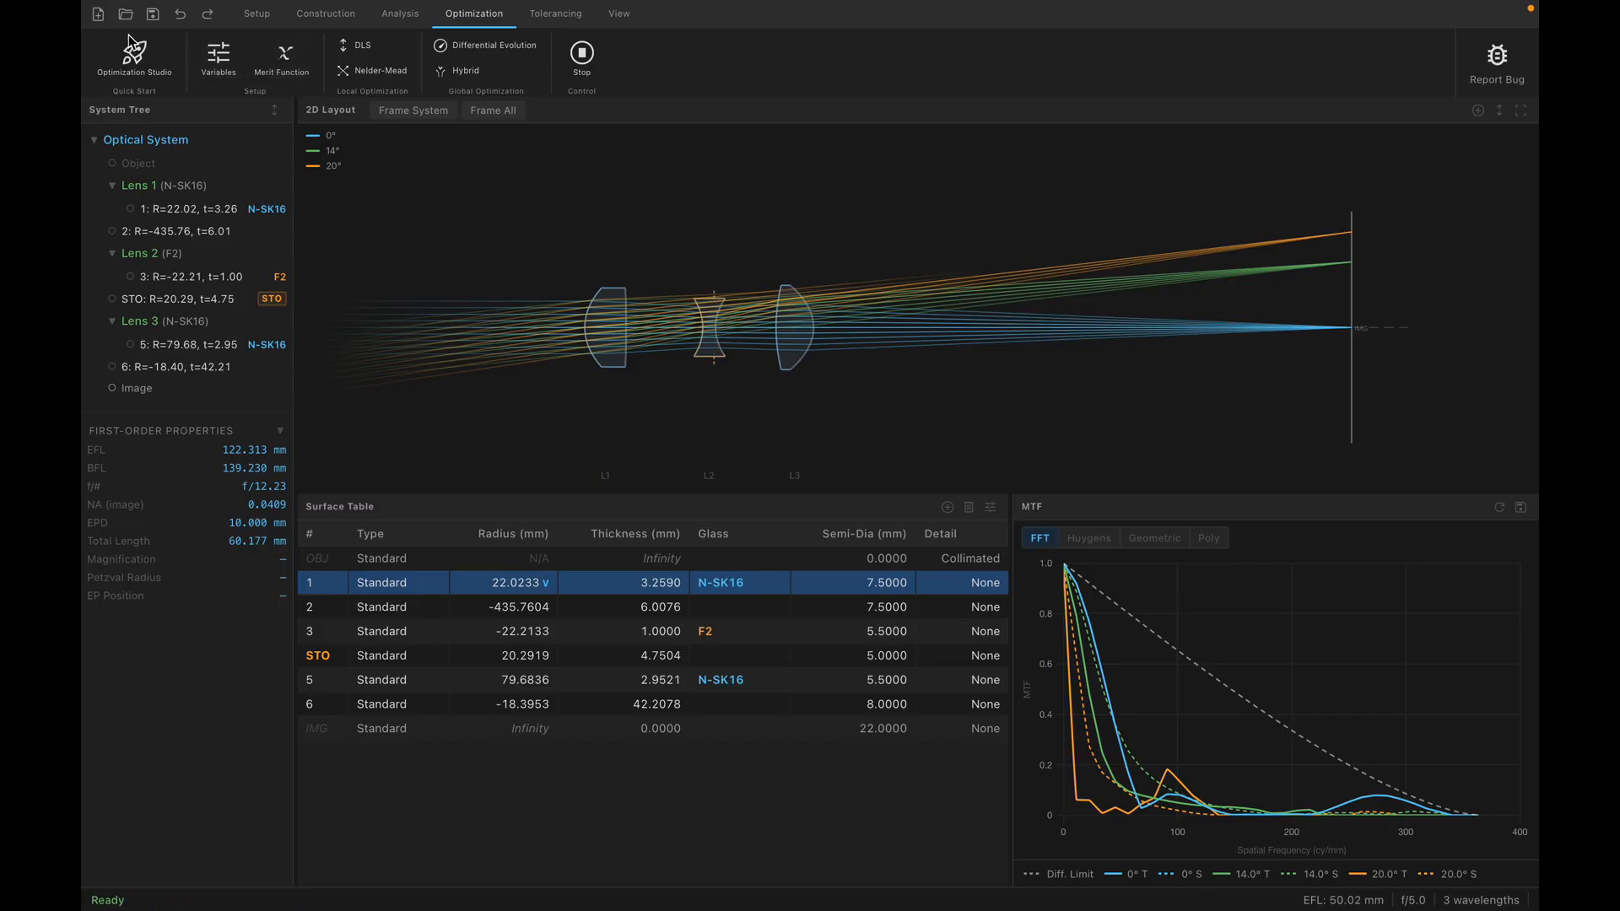
{"action": "left_click", "coordinate": [219, 56]}
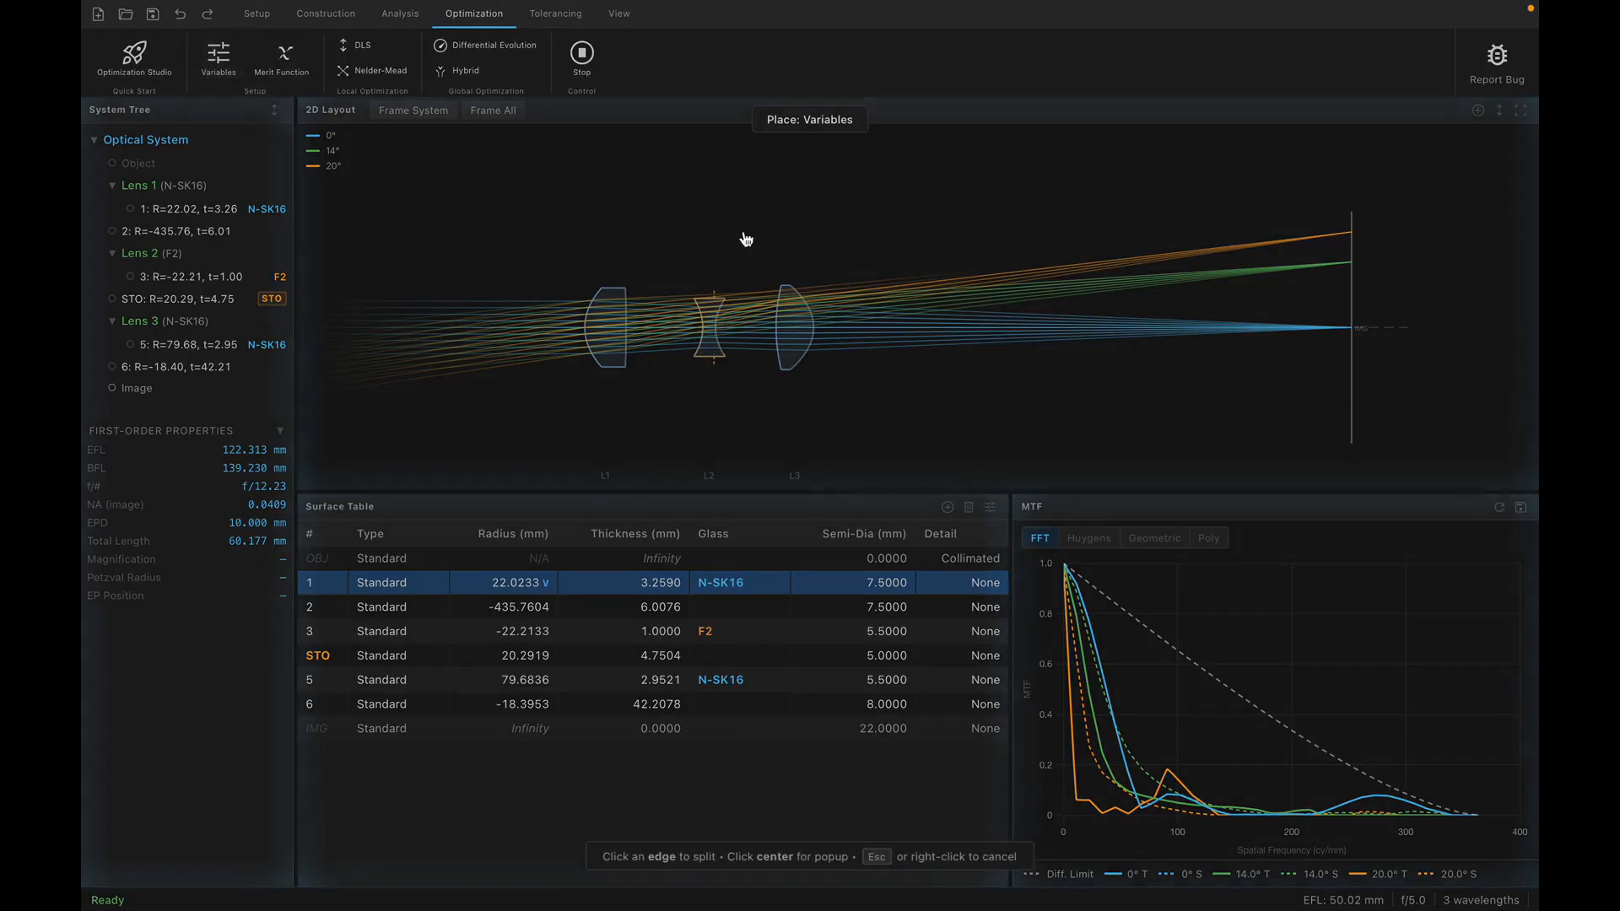
{"action": "left_click", "coordinate": [745, 240]}
{"action": "left_click_drag", "start_coordinate": [643, 62], "coordinate": [757, 152]}
{"action": "left_click", "coordinate": [1177, 145]}
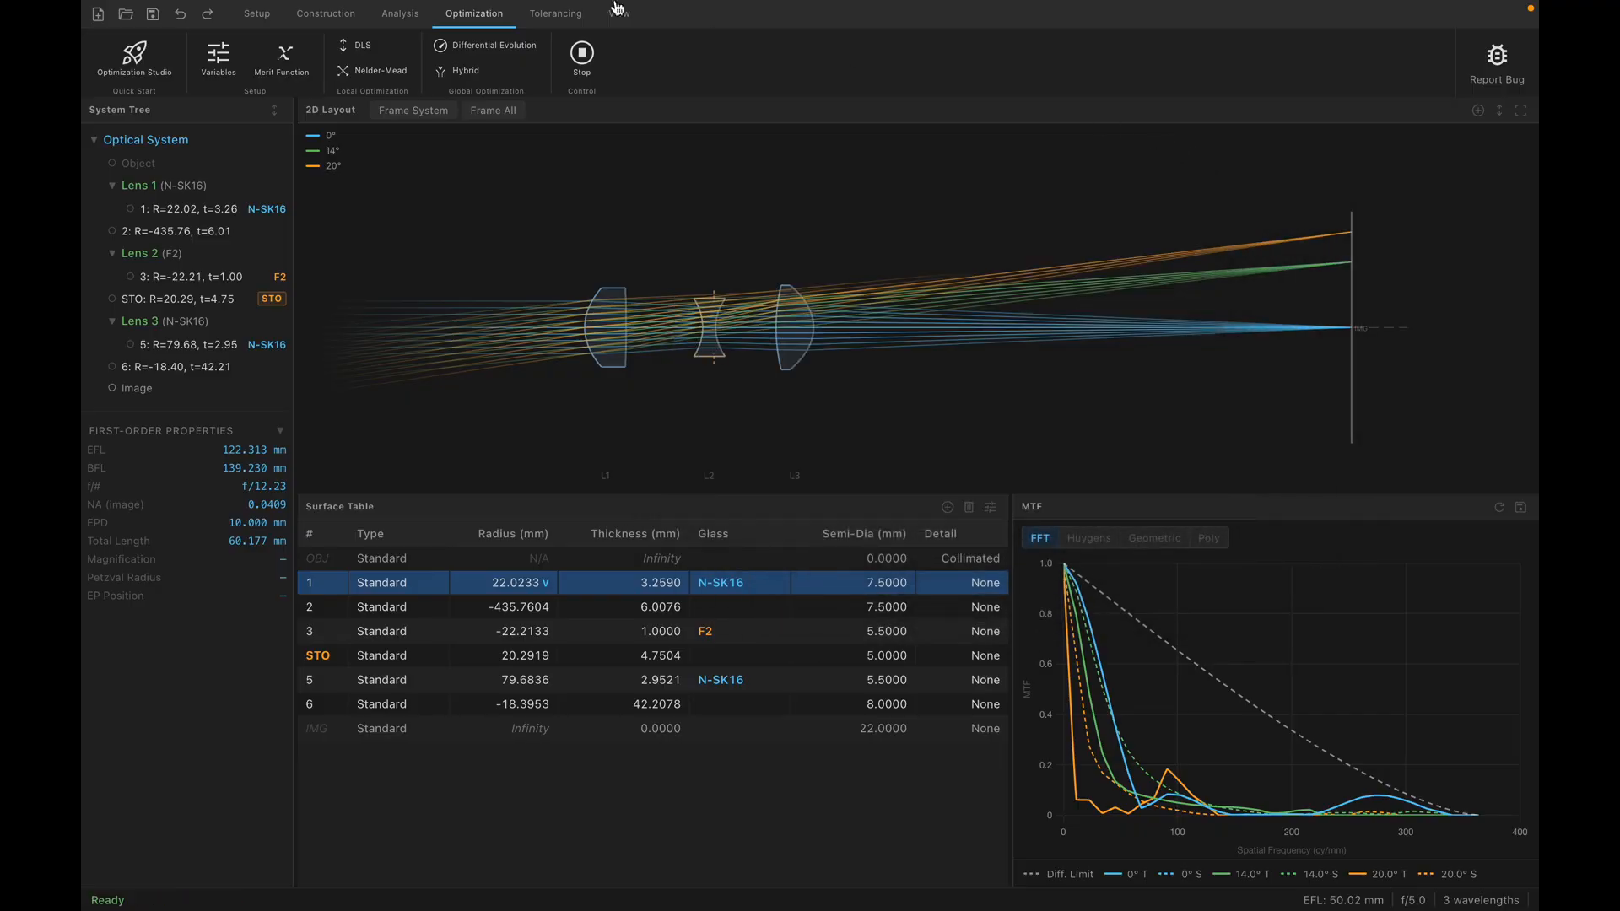
Open the Tolerance Studio as a popup over the 2D layout and look through its tolerance list.
{"action": "left_click", "coordinate": [546, 26]}
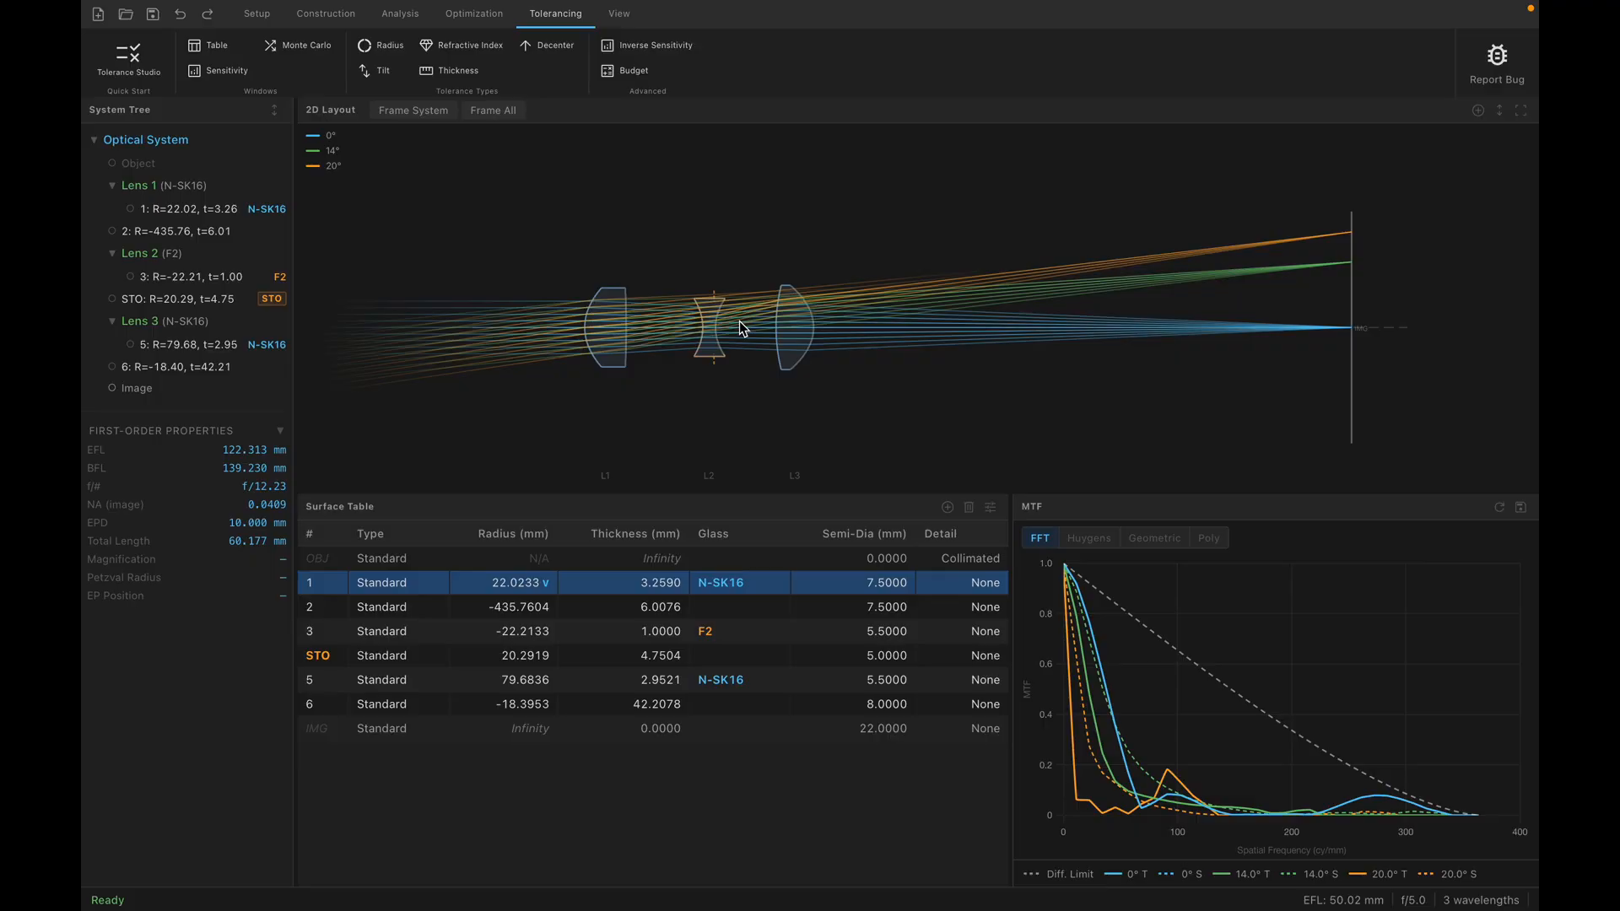
{"action": "left_click", "coordinate": [132, 76]}
{"action": "left_click", "coordinate": [603, 265]}
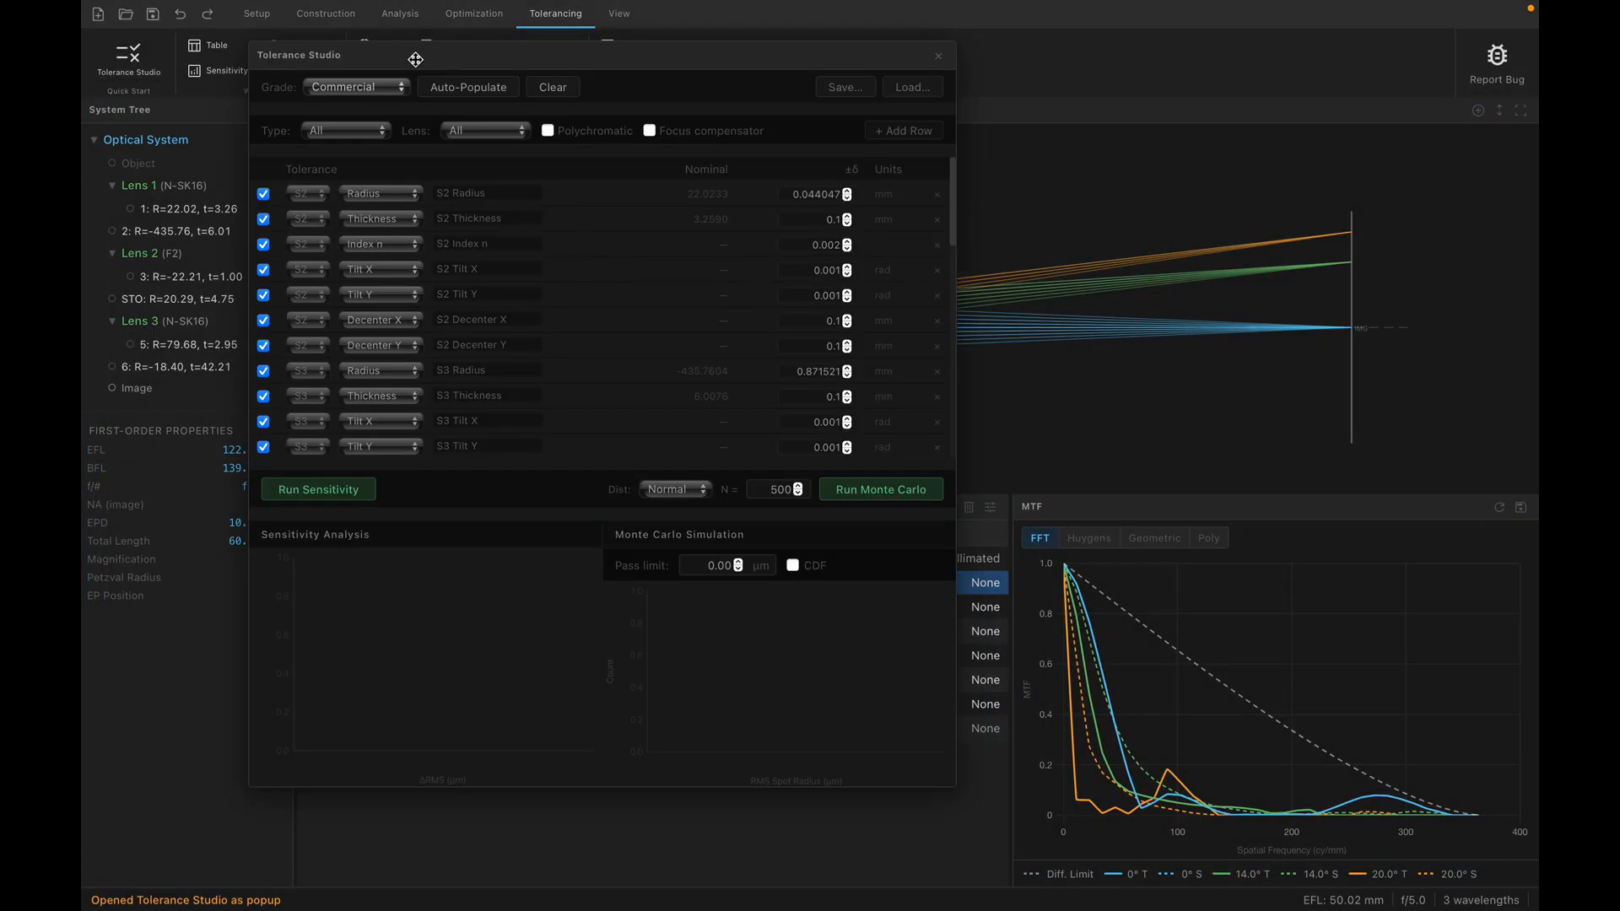
{"action": "left_click_drag", "start_coordinate": [415, 59], "coordinate": [819, 163]}
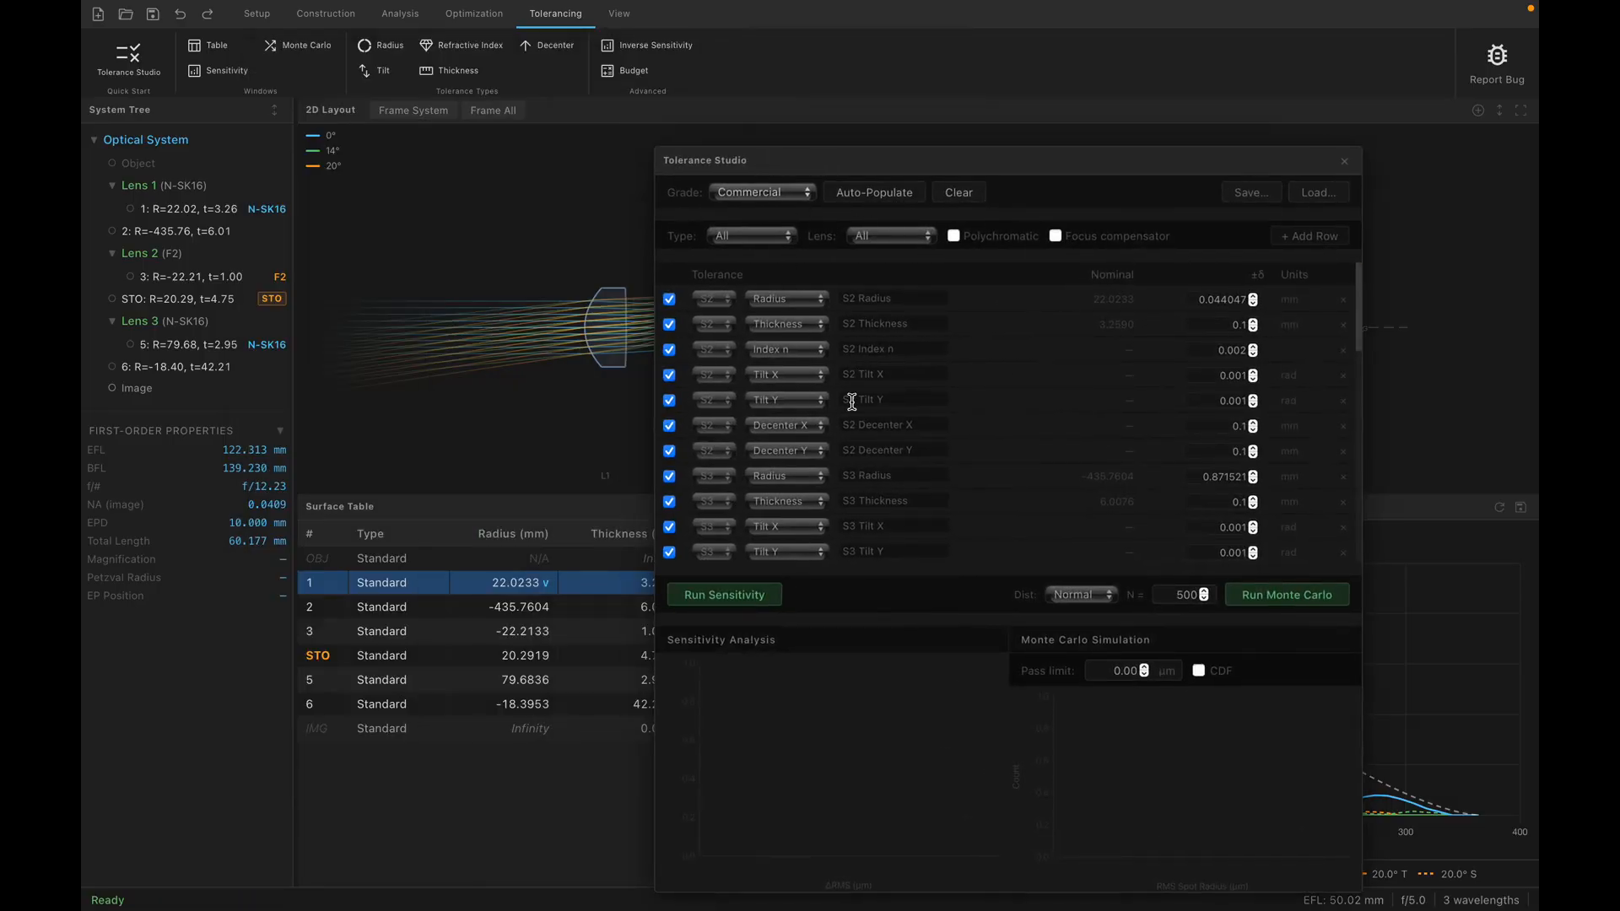
{"action": "scroll", "coordinate": [885, 449], "scroll_direction": "down", "scroll_amount": 8}
{"action": "scroll", "coordinate": [891, 457], "scroll_direction": "up", "scroll_amount": 8}
Replace the tolerance list with auto-populated Commercial-grade Radius tolerances for all lenses, and run the sensitivity analysis.
{"action": "left_click", "coordinate": [951, 196]}
{"action": "left_click", "coordinate": [757, 241]}
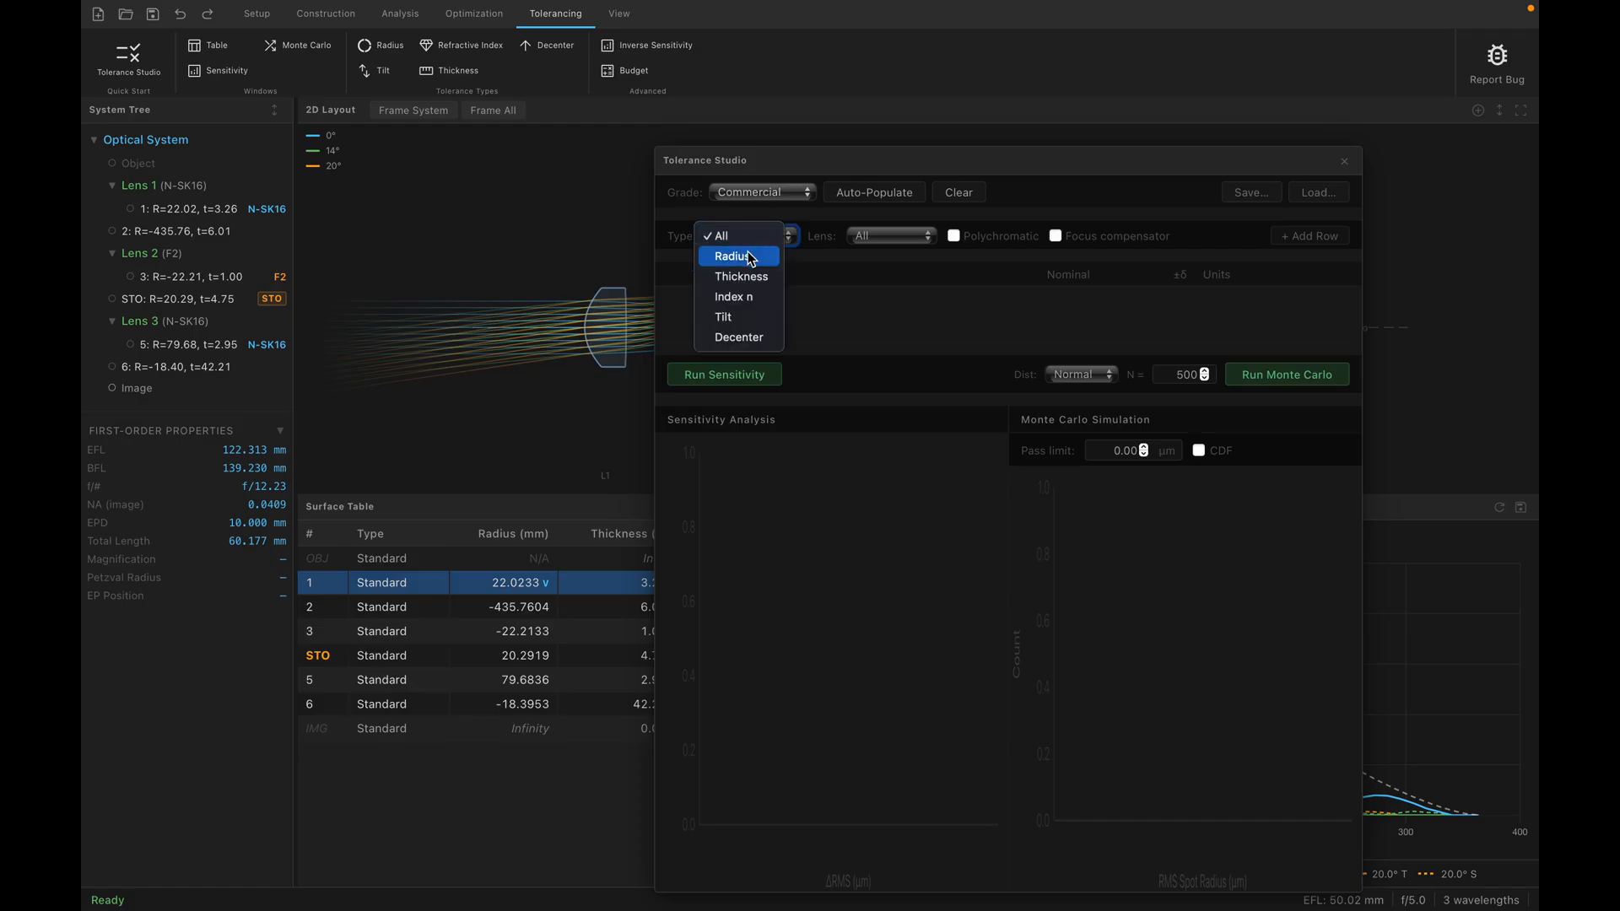
{"action": "left_click", "coordinate": [751, 258]}
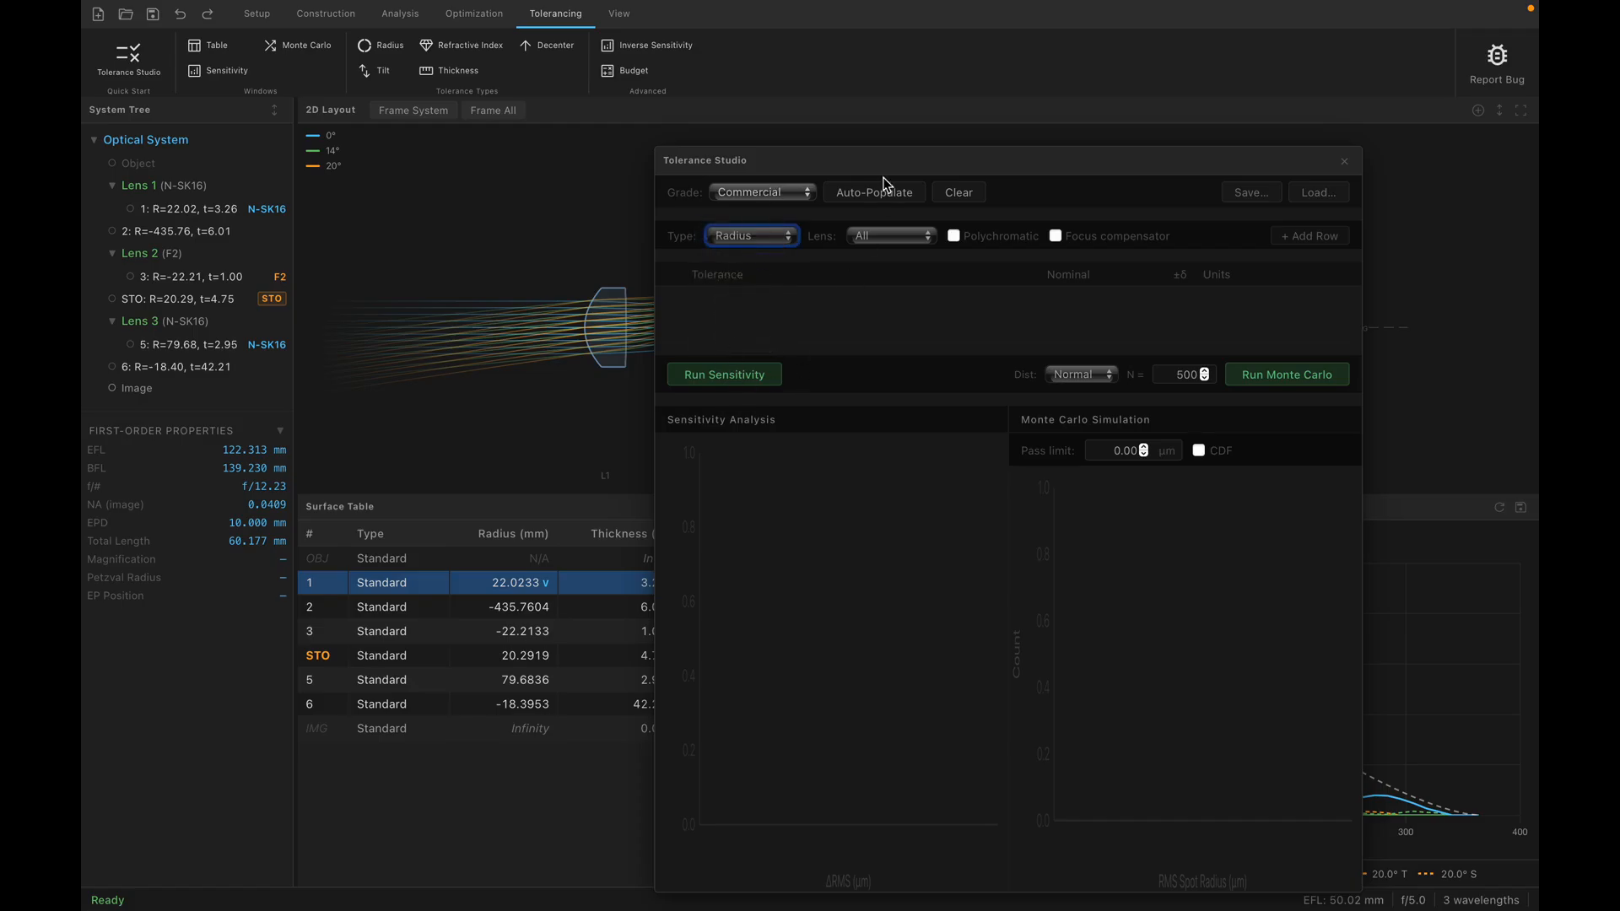
{"action": "left_click", "coordinate": [851, 202]}
{"action": "left_click", "coordinate": [724, 470]}
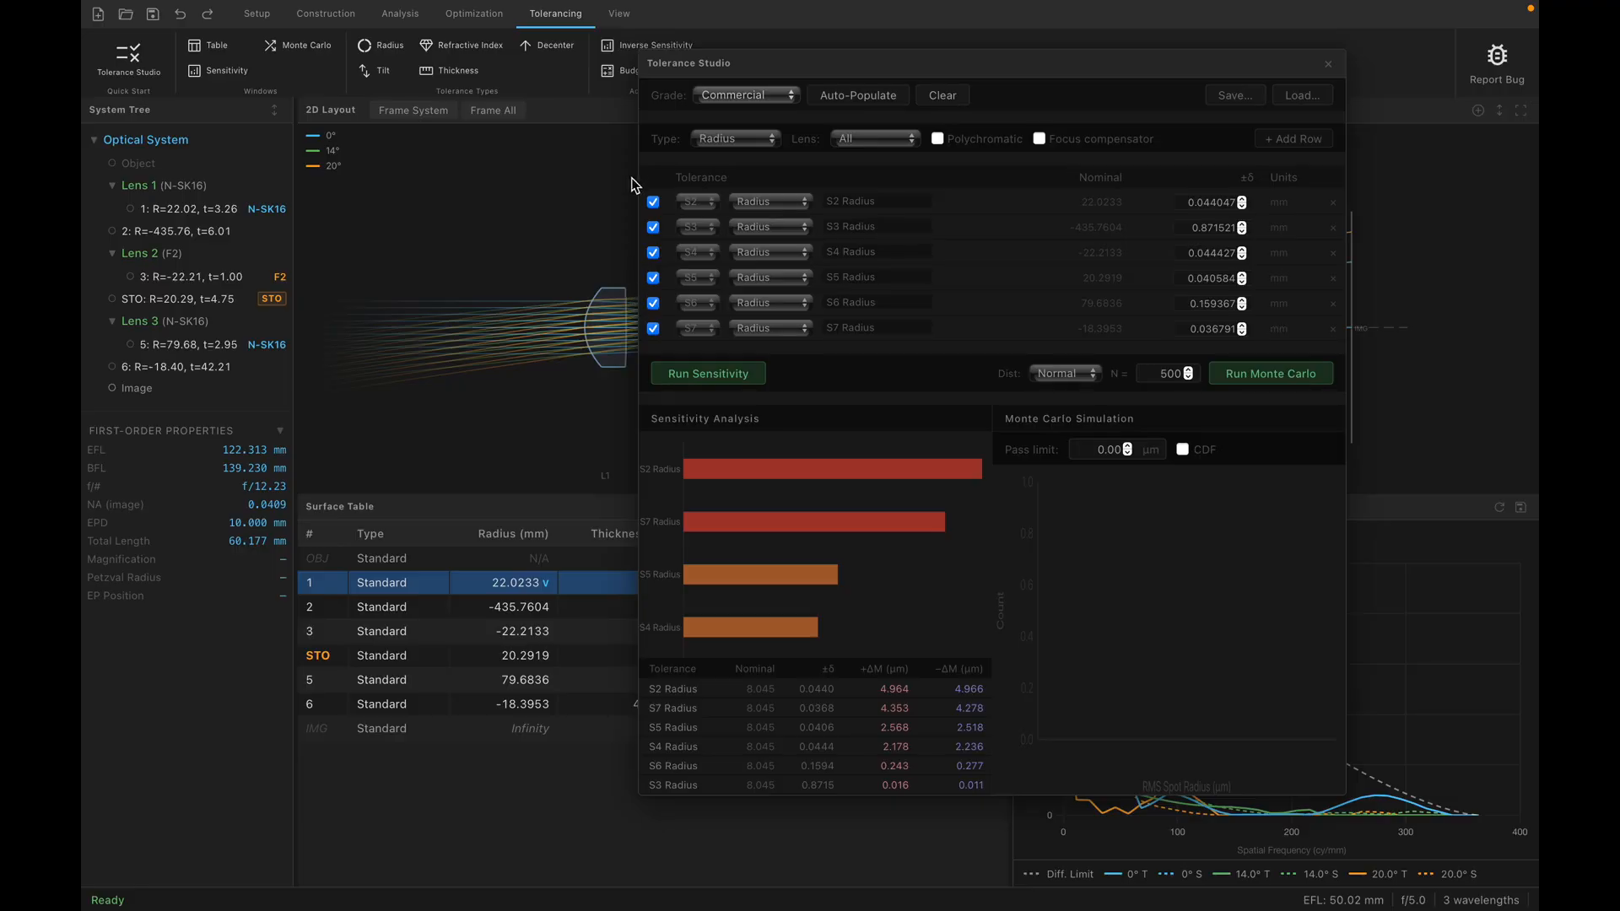
Run the Monte Carlo simulation on the radius tolerances, and widen the Tolerance Studio to examine the results before closing it.
{"action": "left_click_drag", "start_coordinate": [819, 67], "coordinate": [540, 88]}
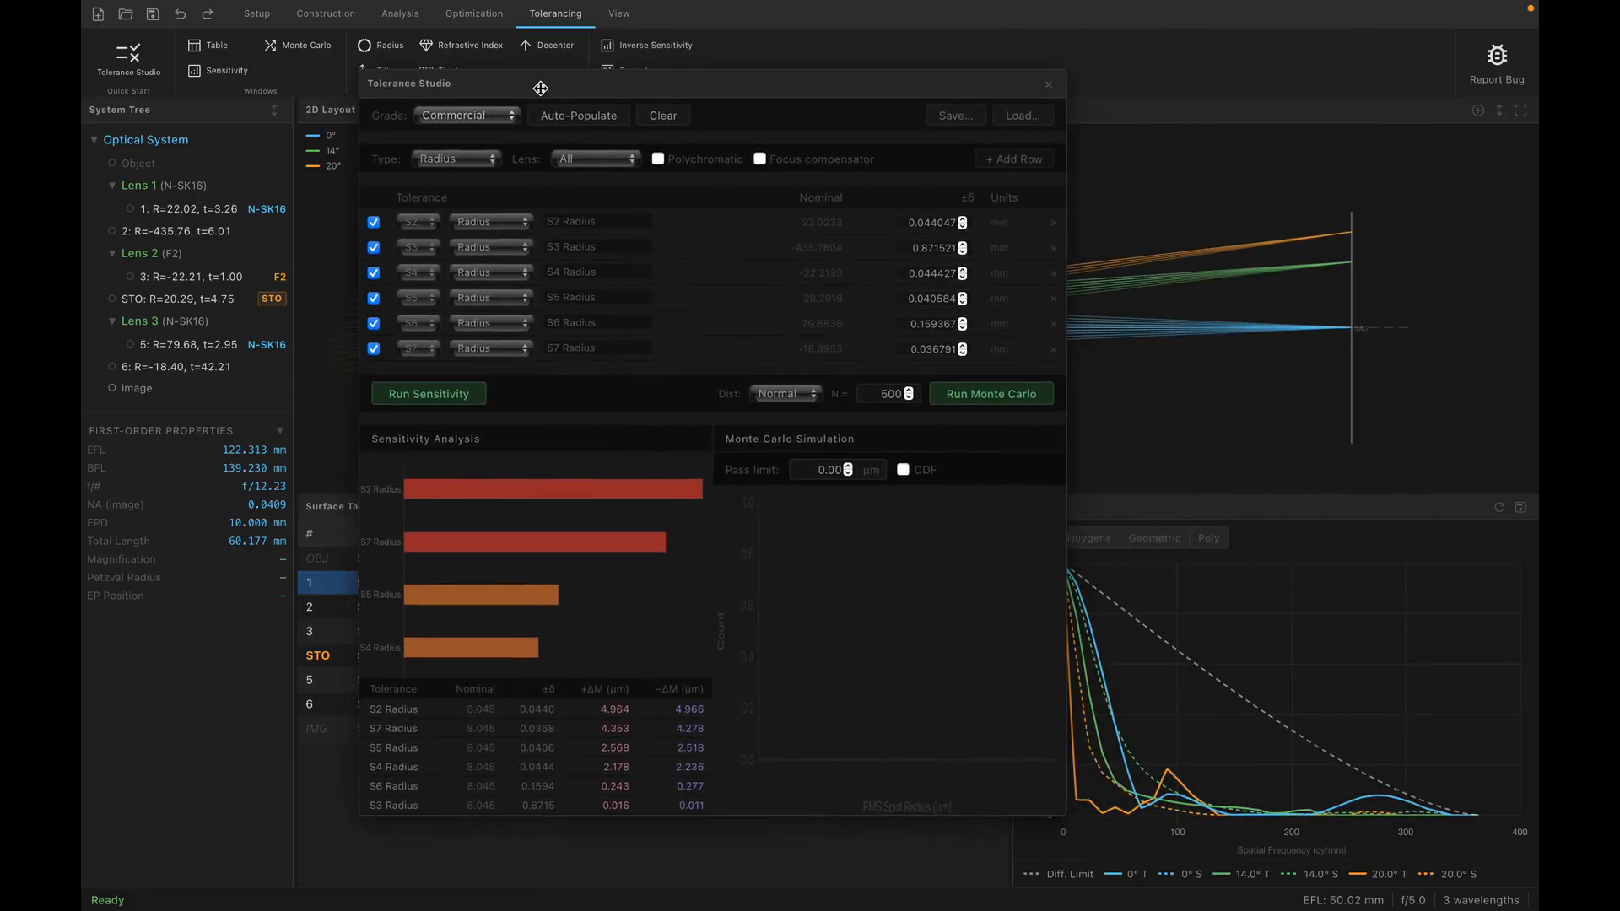
{"action": "left_click", "coordinate": [974, 394]}
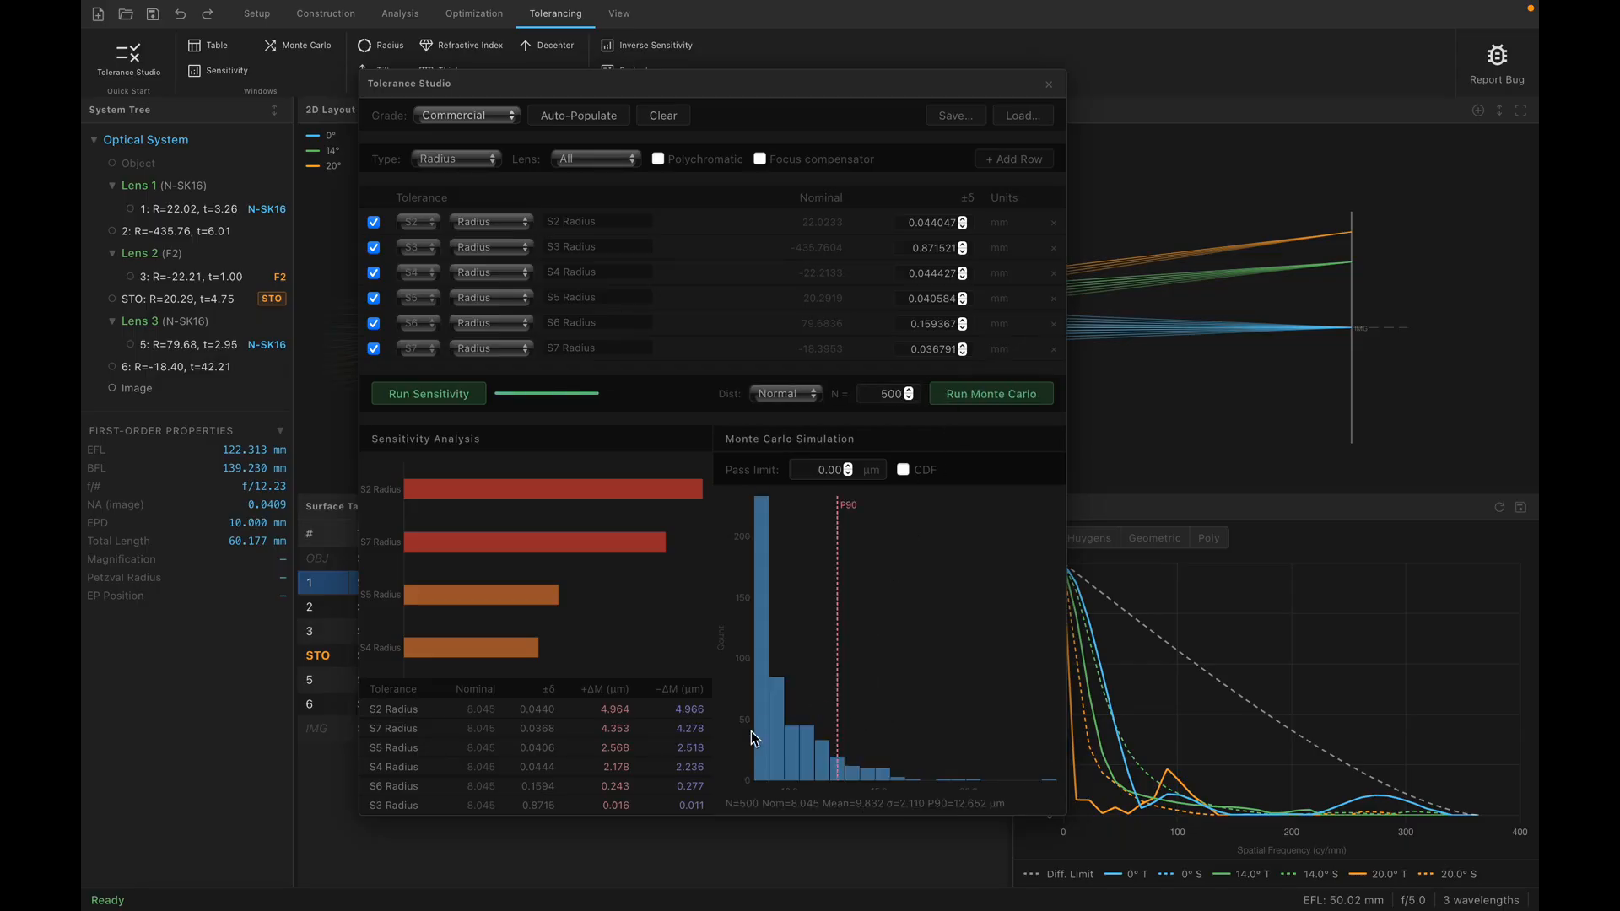
{"action": "left_click_drag", "start_coordinate": [1065, 813], "coordinate": [1159, 808]}
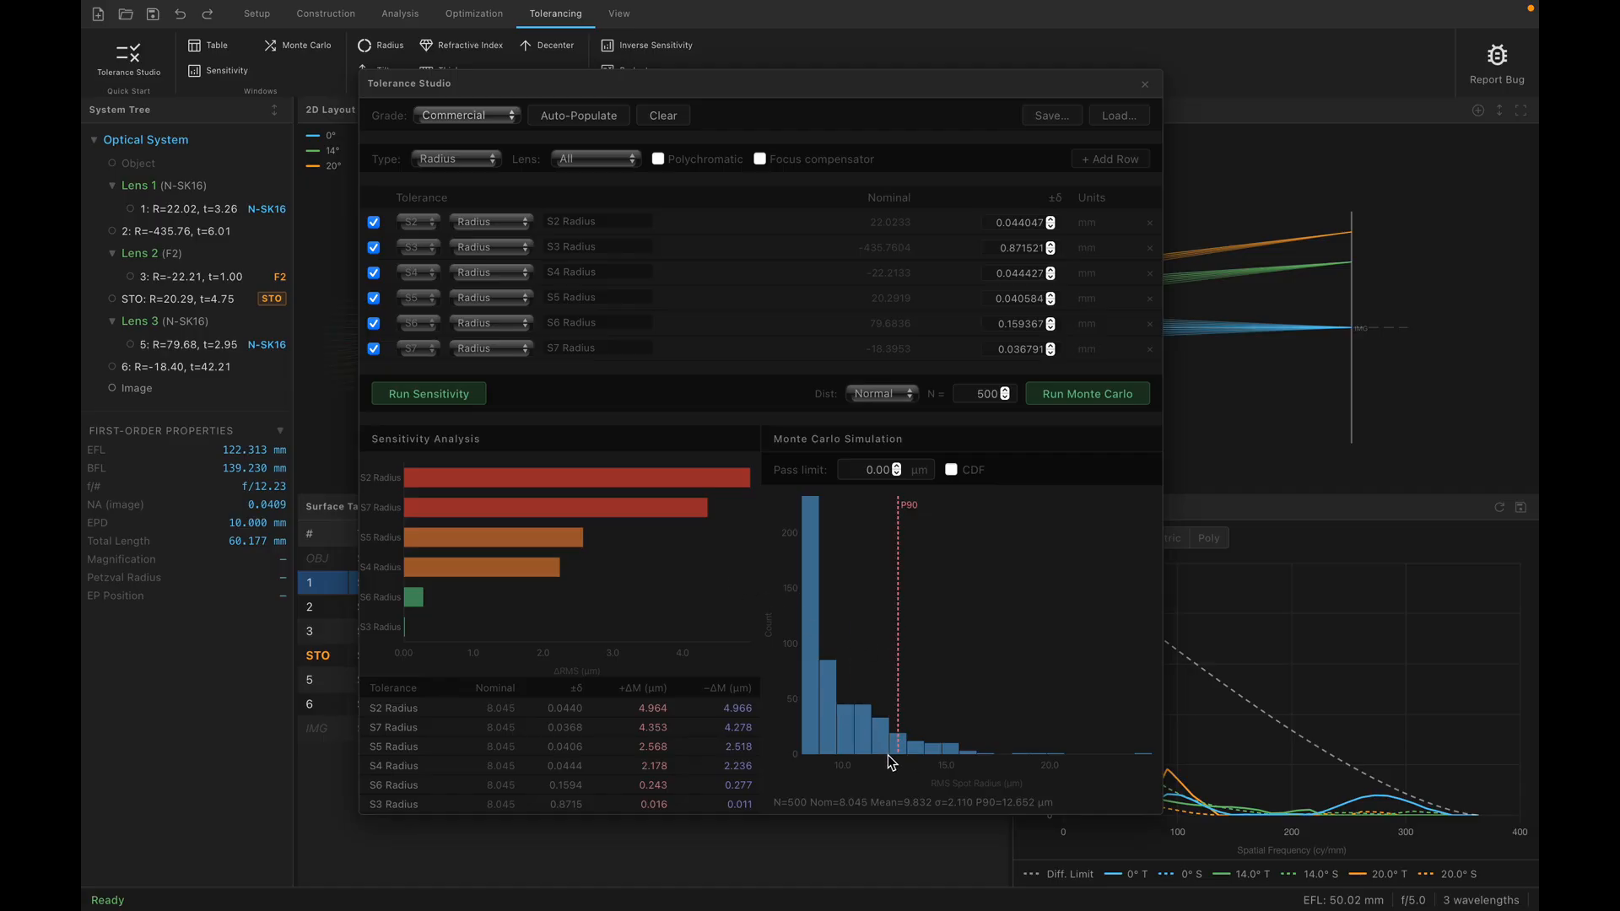
{"action": "left_click", "coordinate": [1142, 84]}
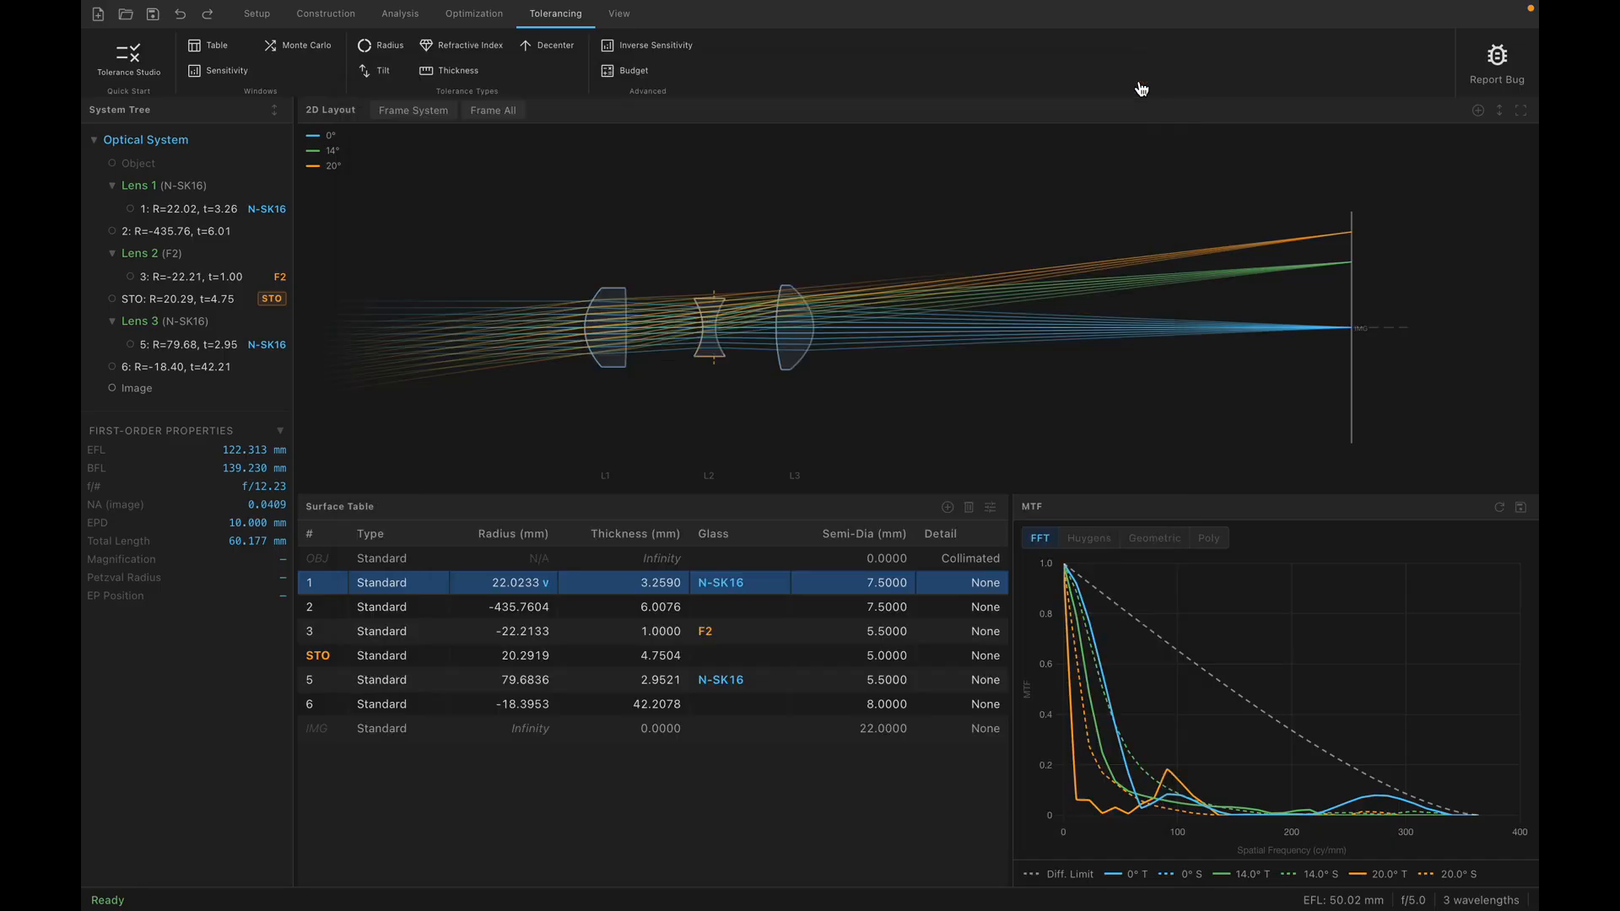
Start a PNG panel export and cancel it, and export the MTF panel's data as CSV.
{"action": "left_click", "coordinate": [619, 14]}
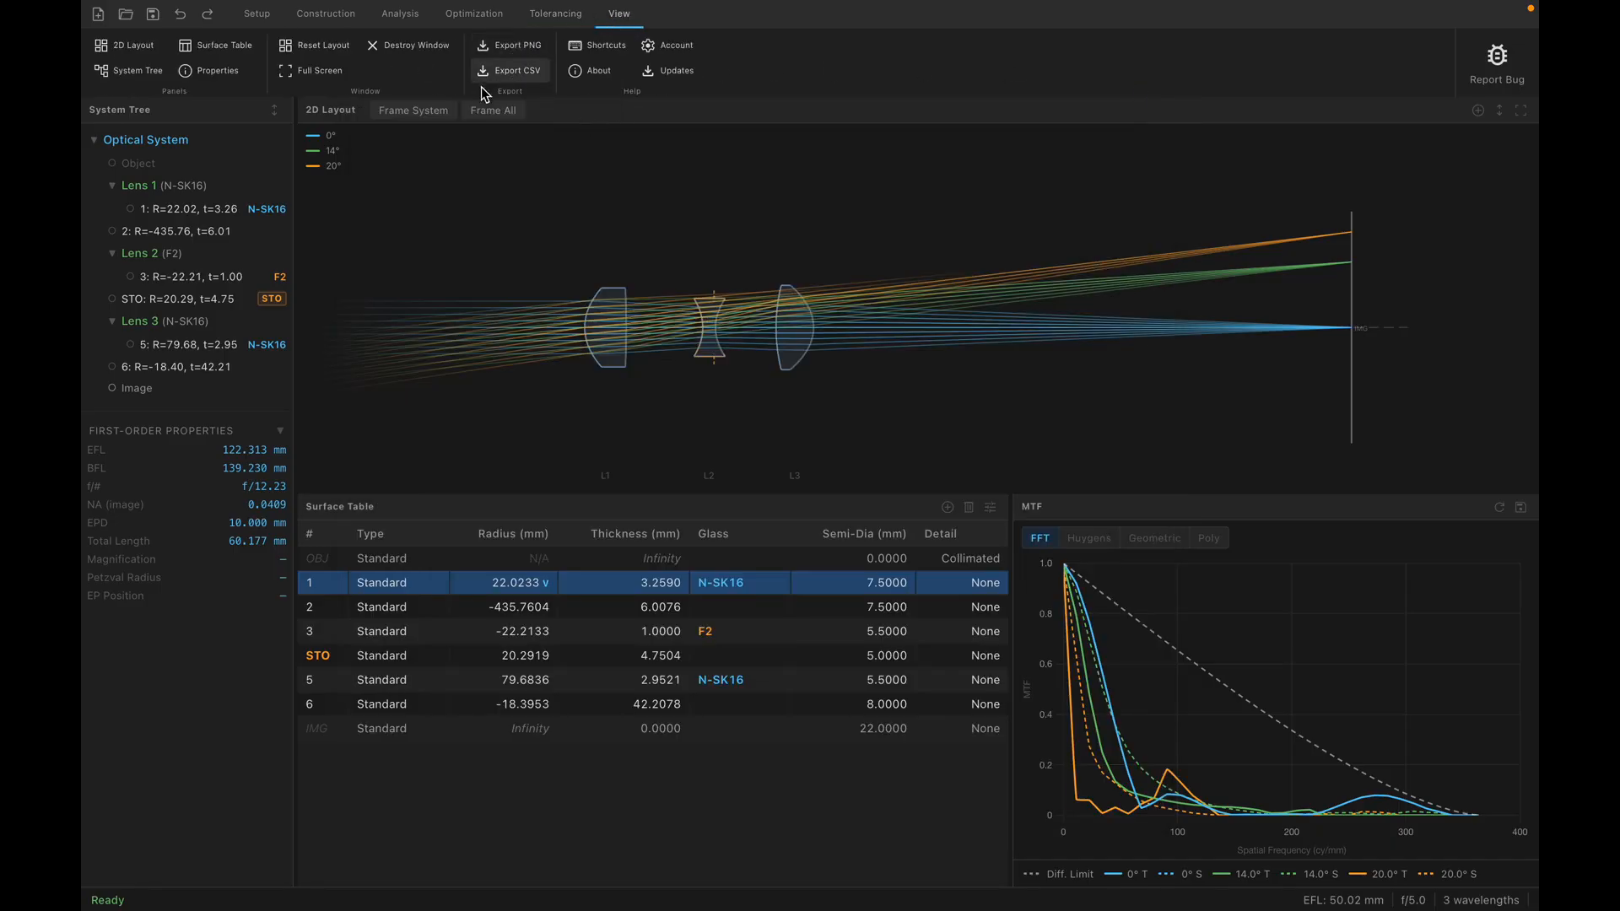
{"action": "left_click", "coordinate": [516, 45]}
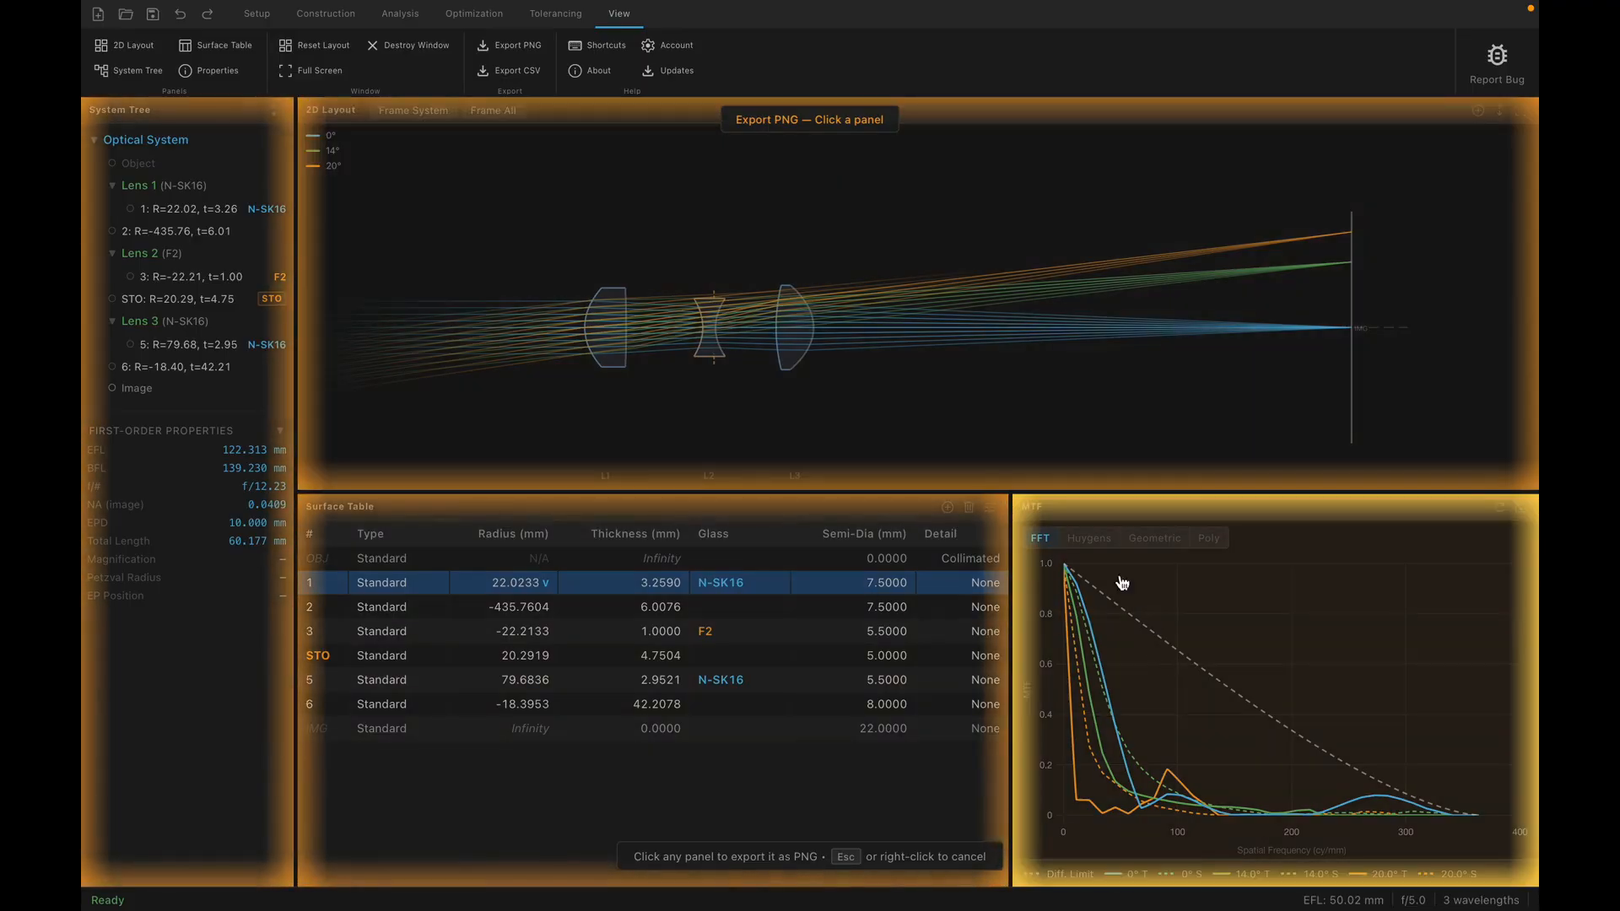
{"action": "key", "text": "Escape"}
{"action": "left_click", "coordinate": [533, 68]}
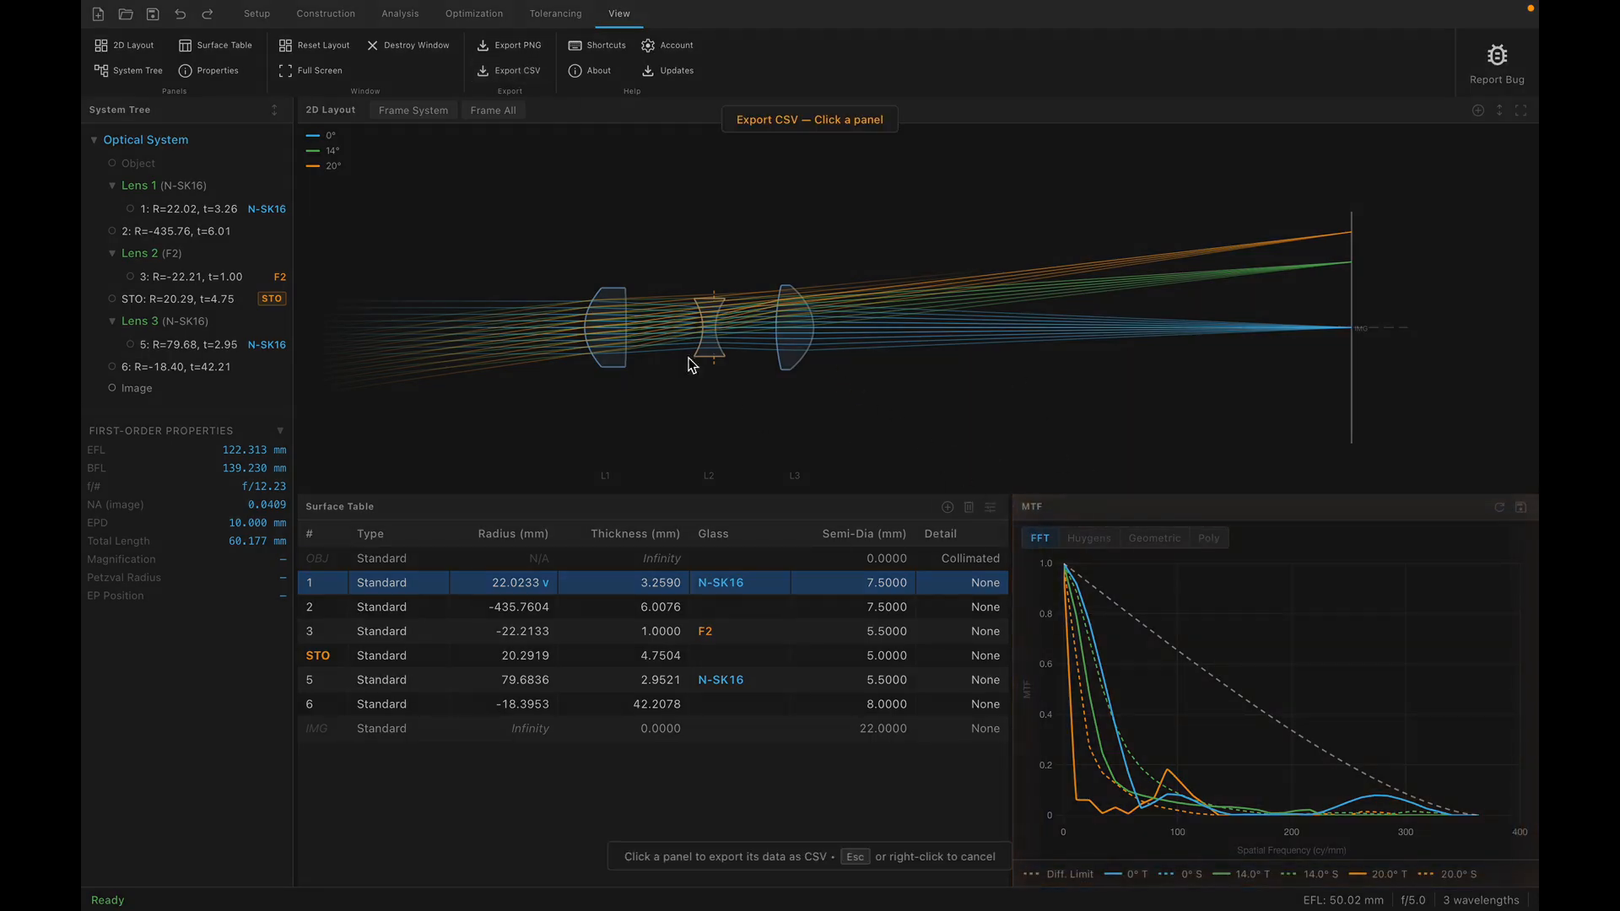
{"action": "left_click", "coordinate": [1152, 595]}
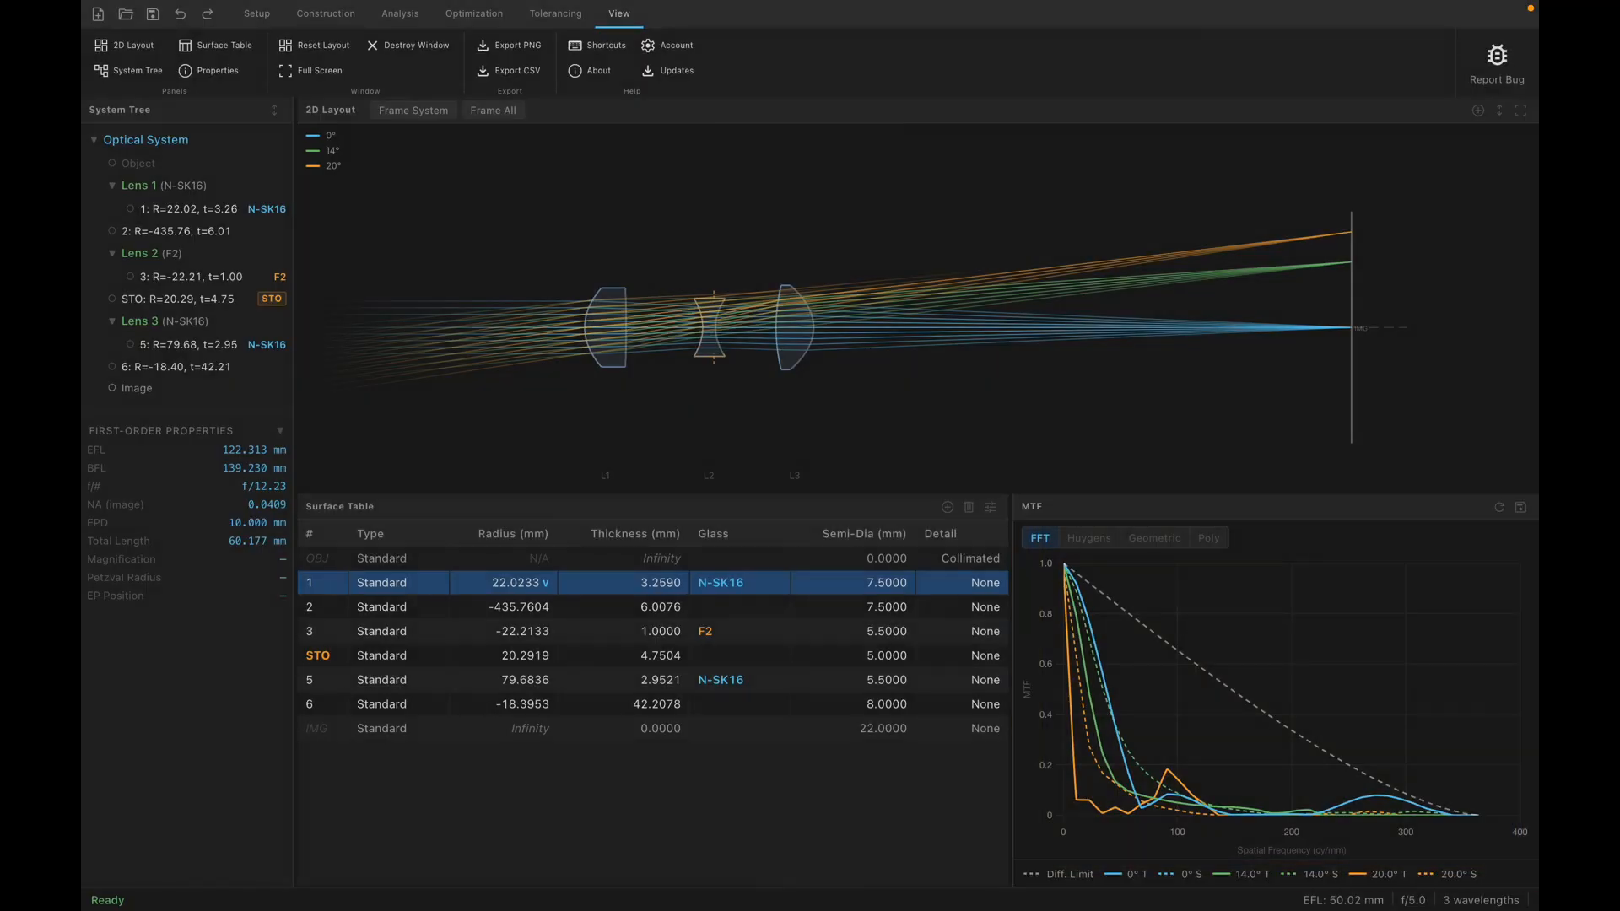
Open a bug report and describe the issue as "Cmd z isnt working".
{"action": "left_click", "coordinate": [255, 14]}
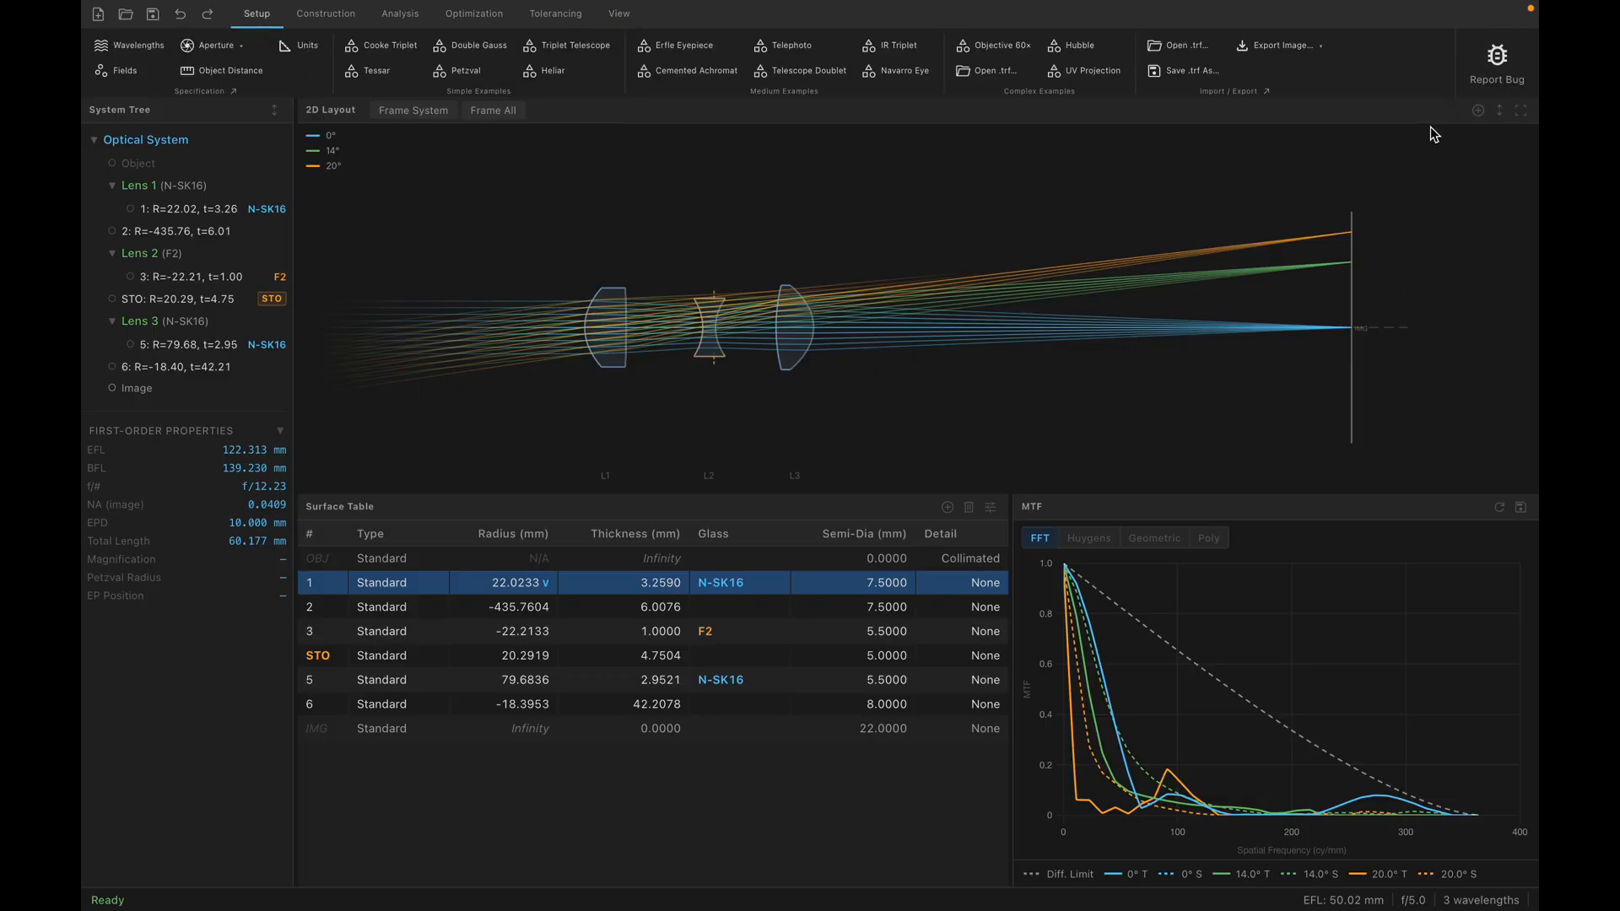
{"action": "left_click", "coordinate": [1497, 61]}
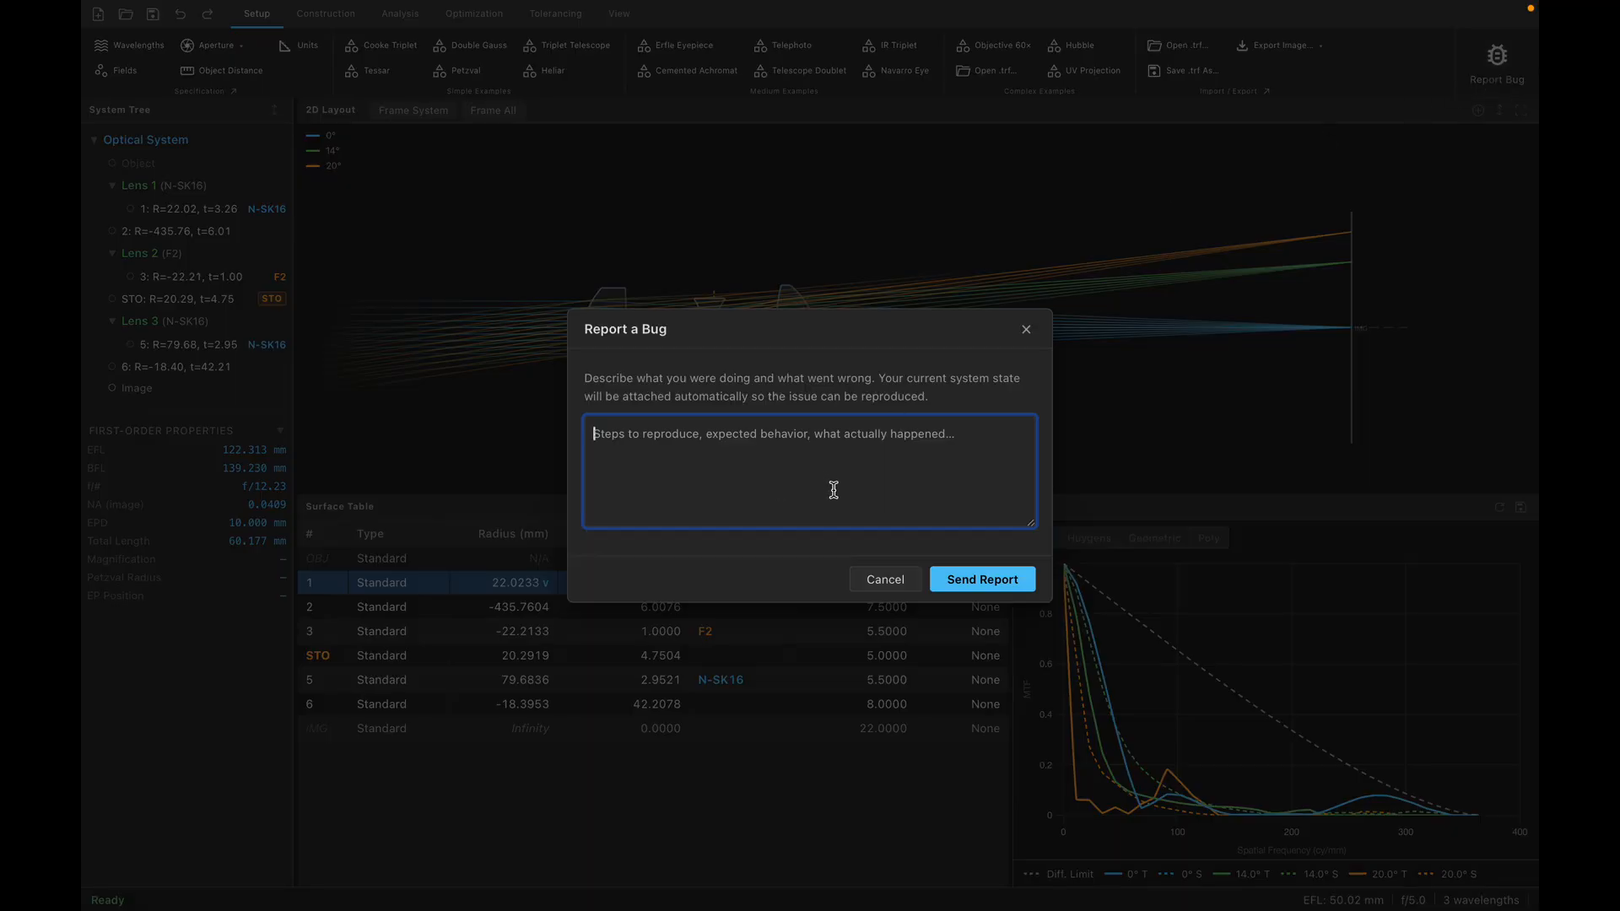
{"action": "type", "text": "Cmd z isnt working"}
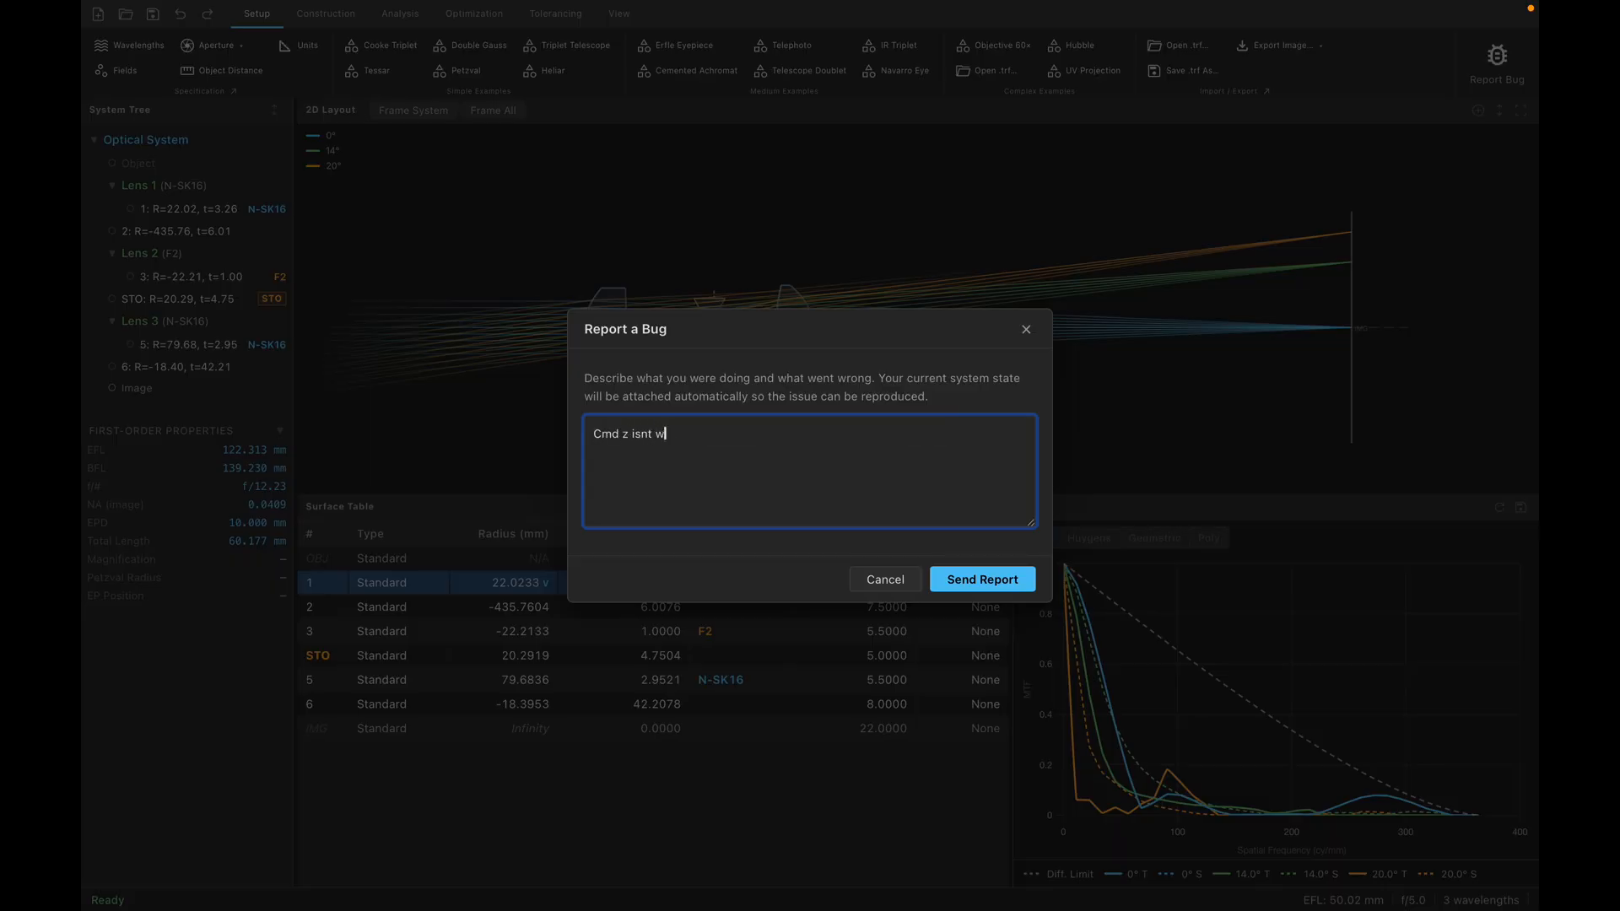